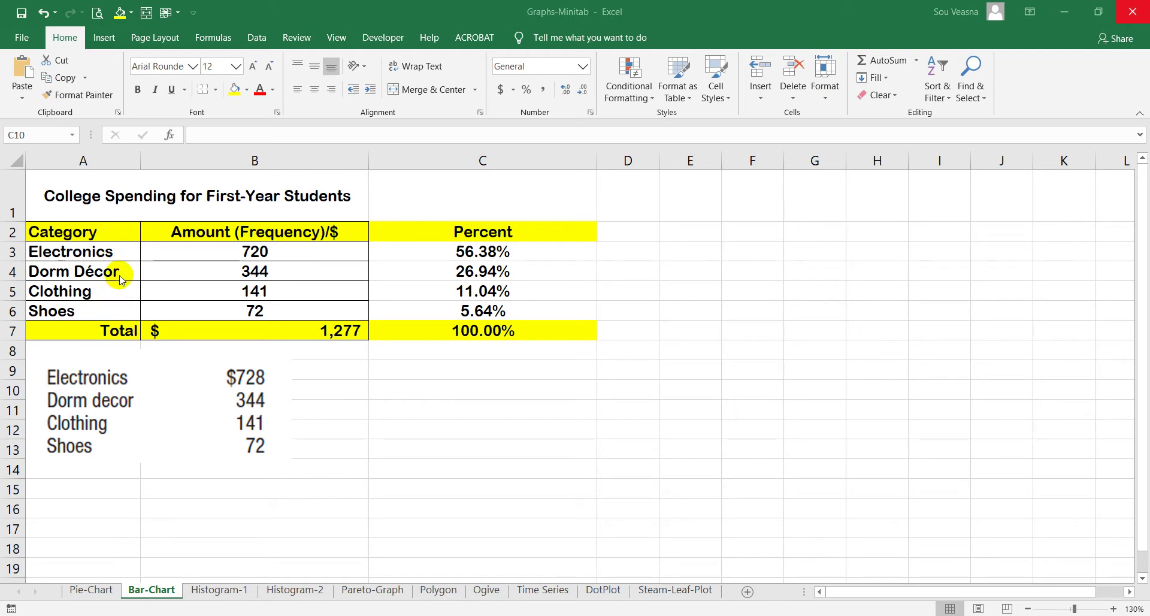
Check the C3 percent formula, then copy the %=f/n·100 formula box from the Pie-Chart sheet.
click(382, 160)
click(471, 251)
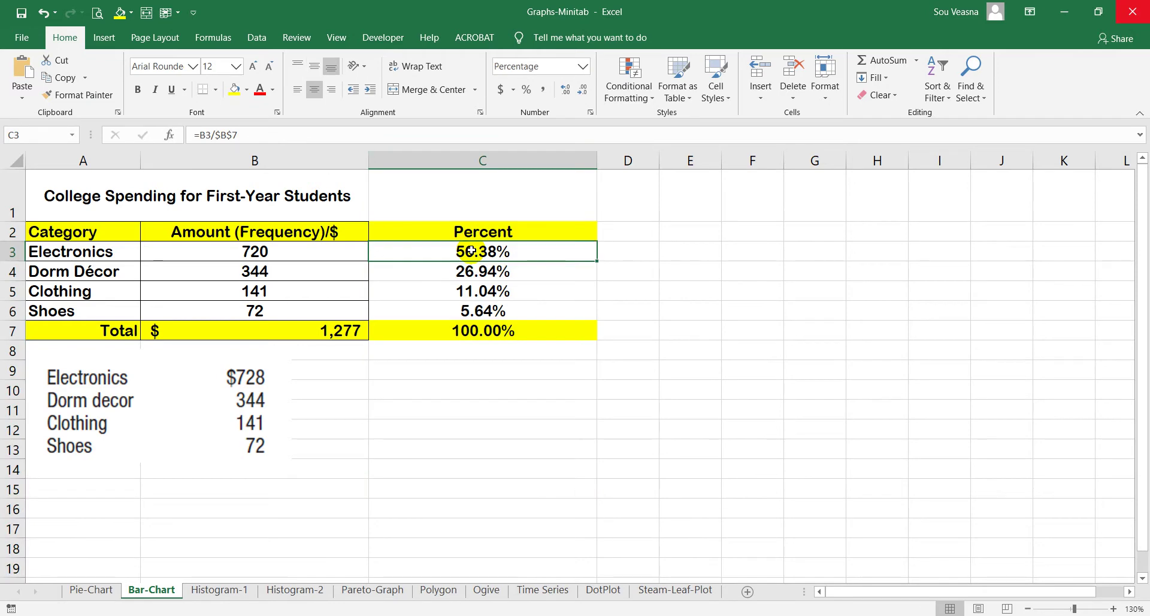
click(91, 590)
click(1029, 265)
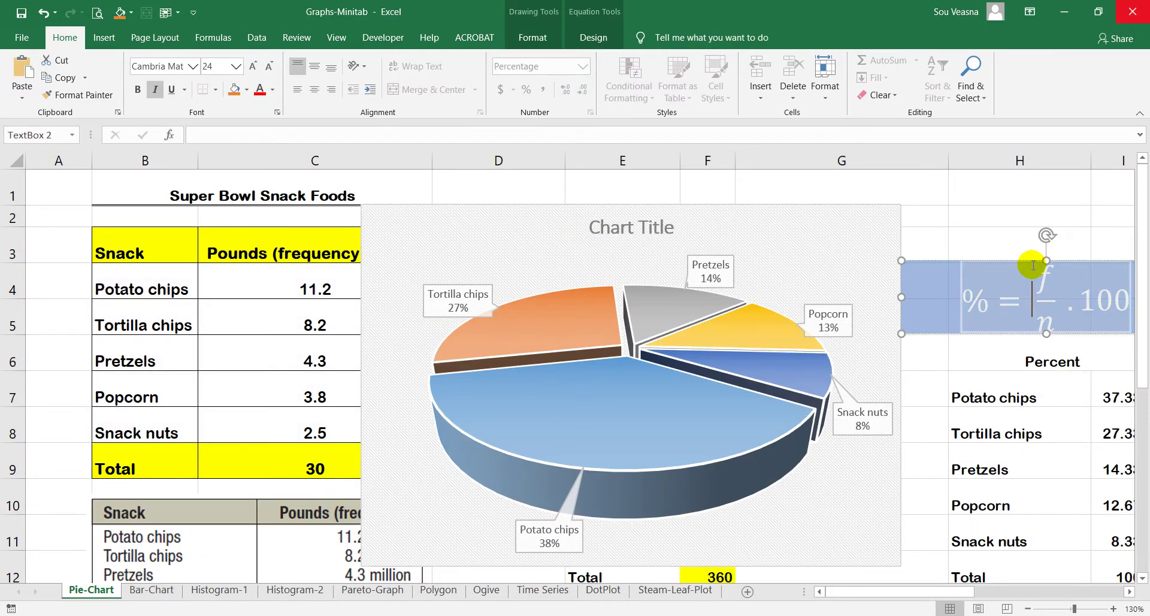
click(948, 261)
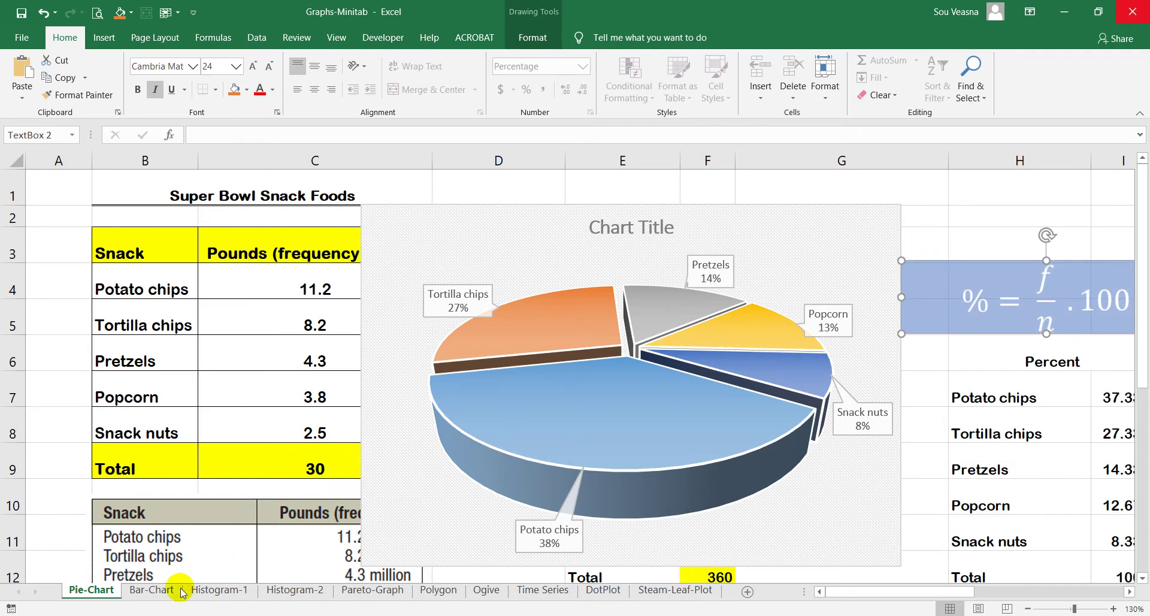
Paste the formula box onto the Bar-Chart sheet and move it off the Percent column.
click(154, 590)
key(ctrl+v)
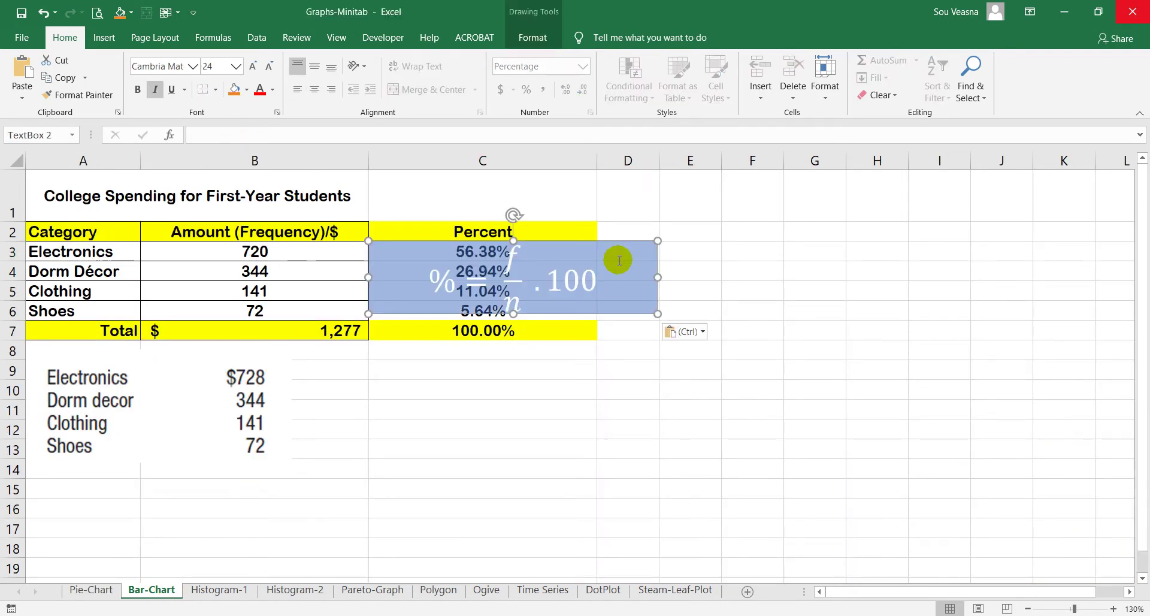
drag(606, 238, 898, 205)
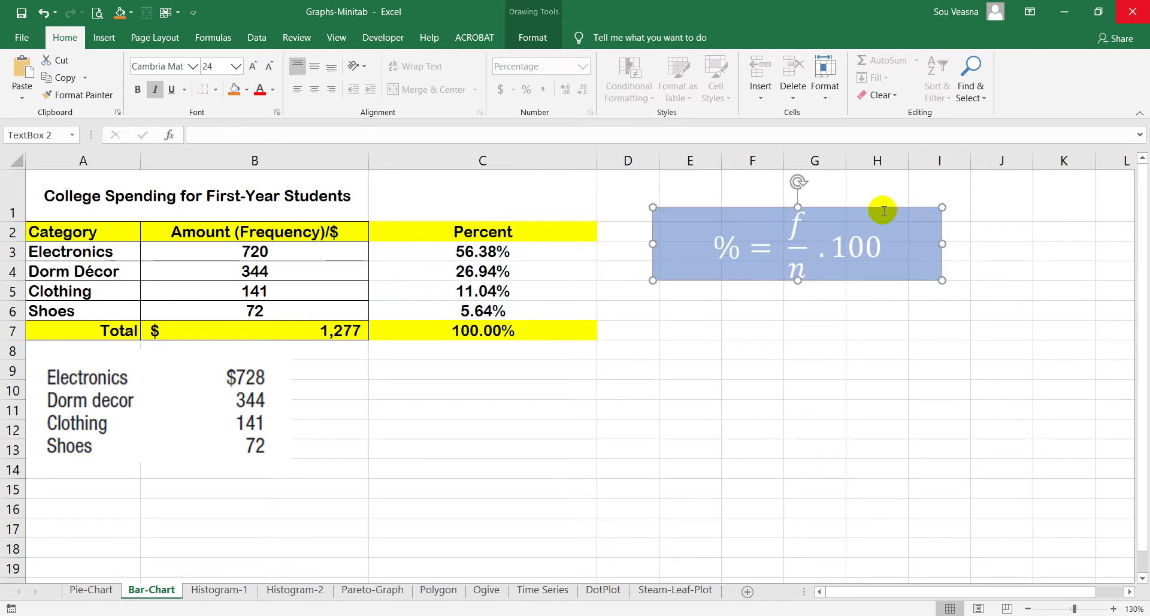
click(321, 248)
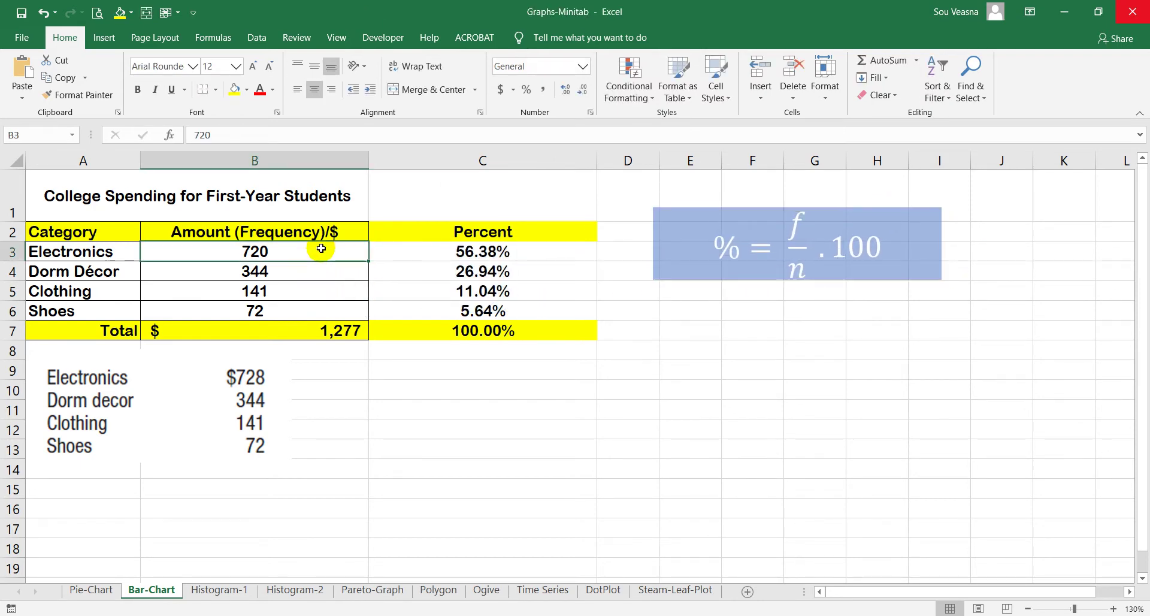
Clear and restore the C3:C6 percent values, then shift the formula box to columns G–K.
click(328, 330)
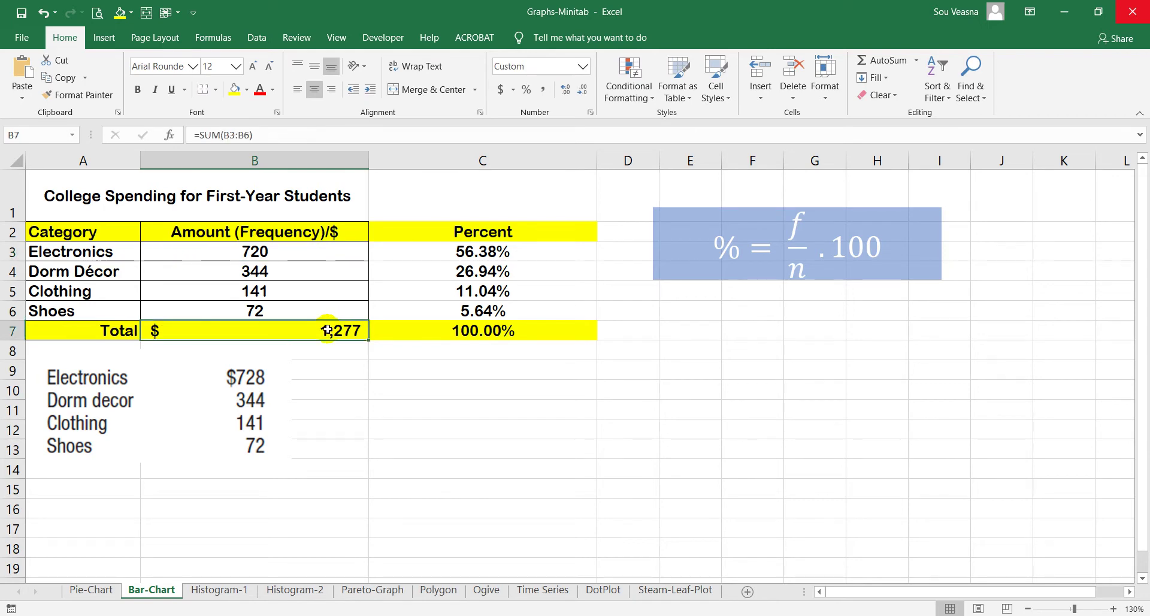
click(497, 252)
drag(496, 251, 497, 304)
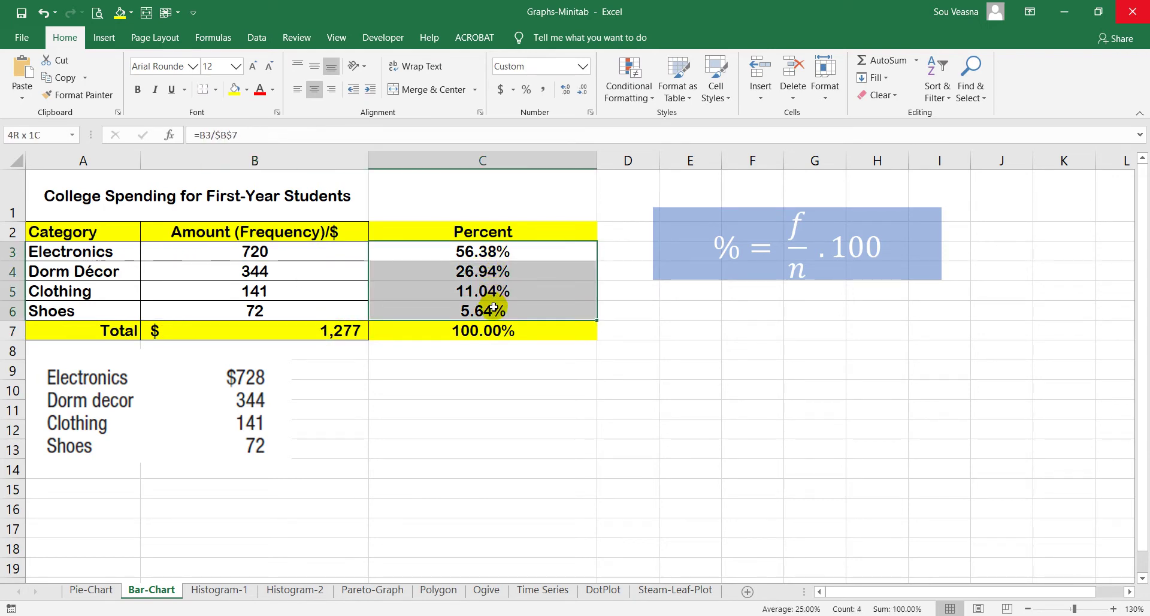
key(Delete)
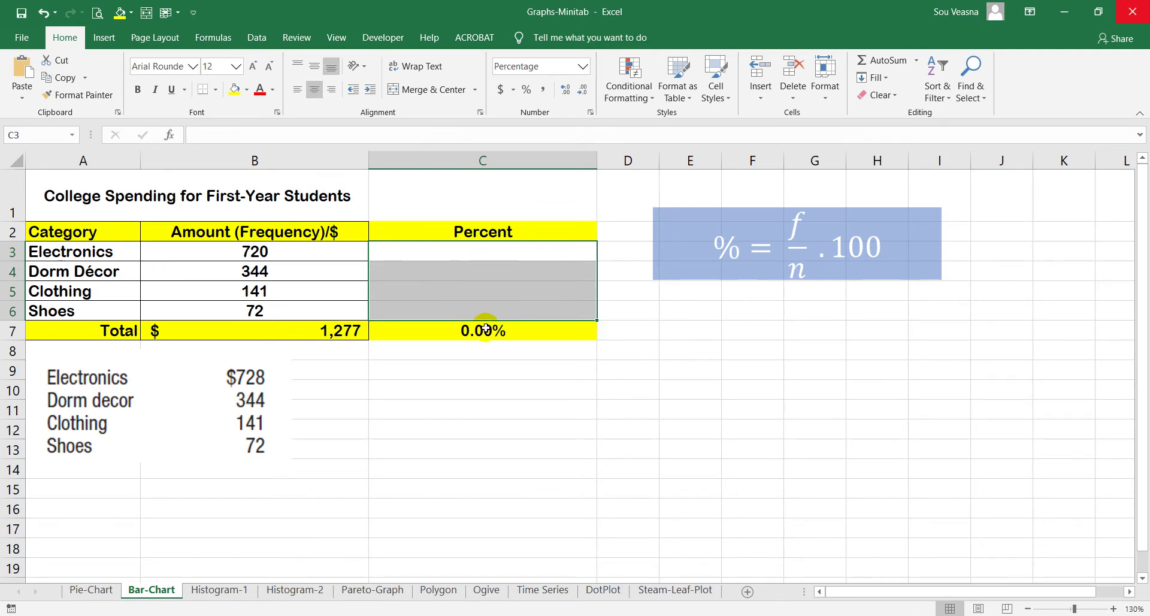
key(ctrl+z)
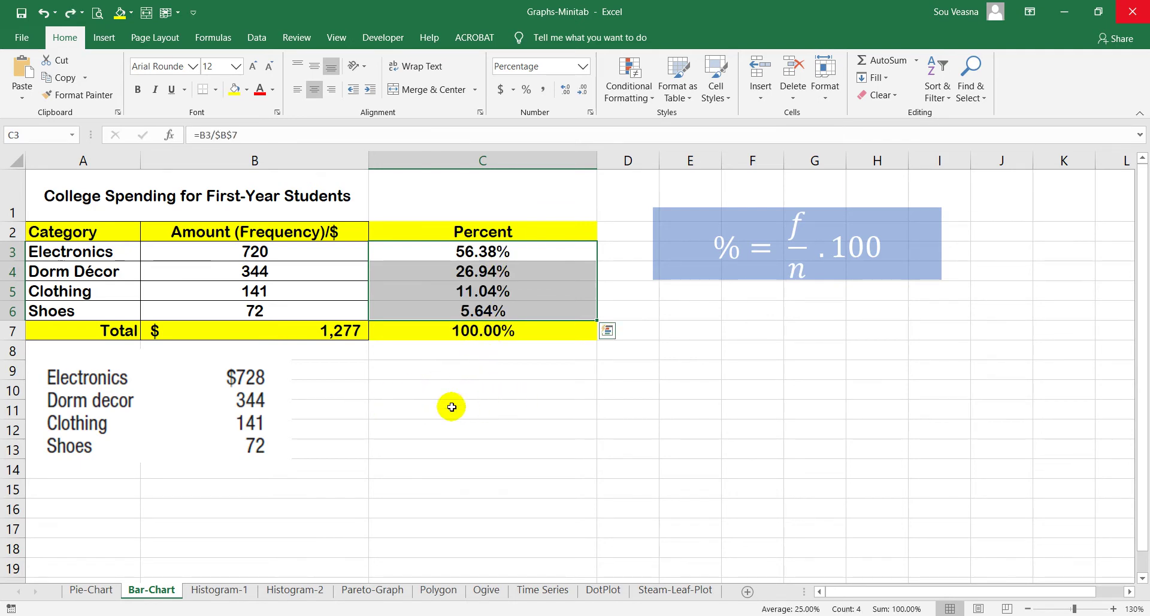
click(711, 209)
drag(711, 209, 845, 209)
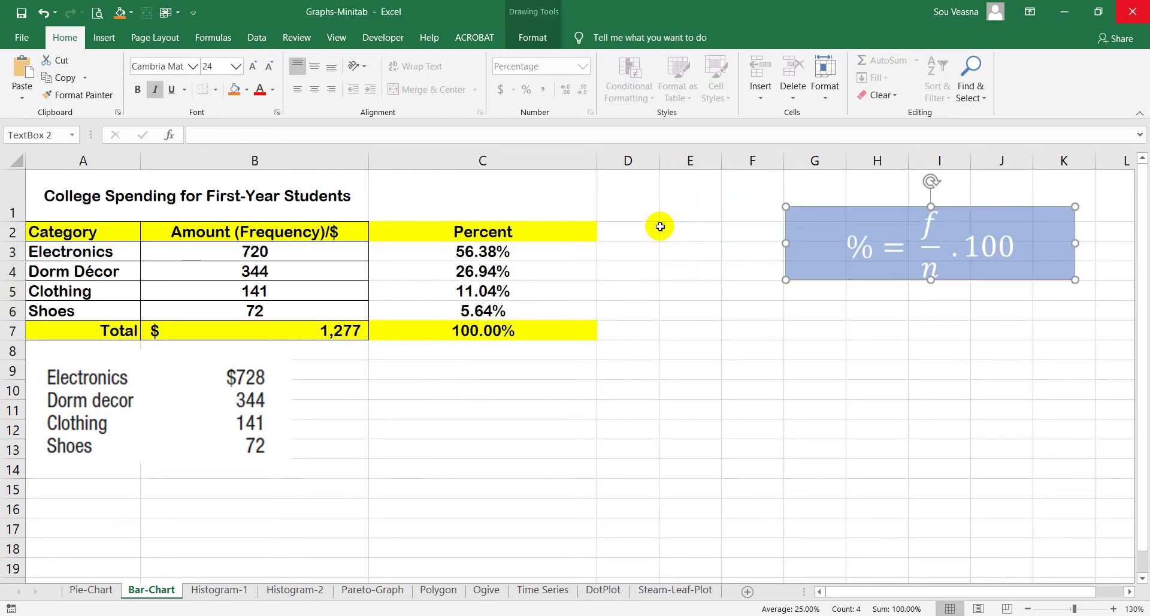
Add a 'New Percent' heading in D2 and autofit column D to fit it.
click(631, 229)
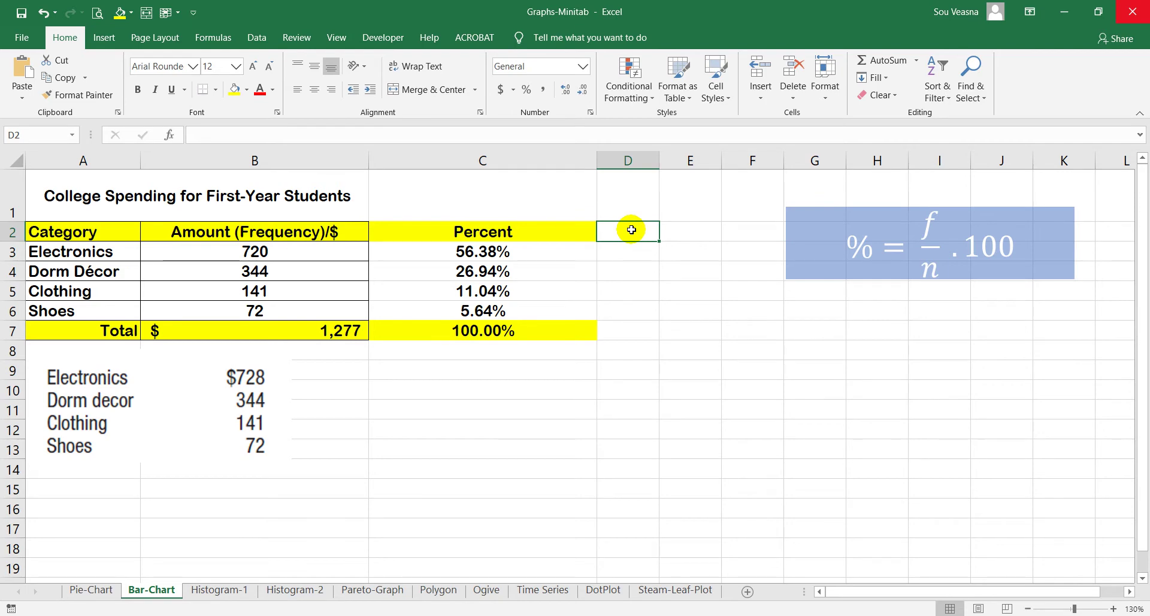
text(New)
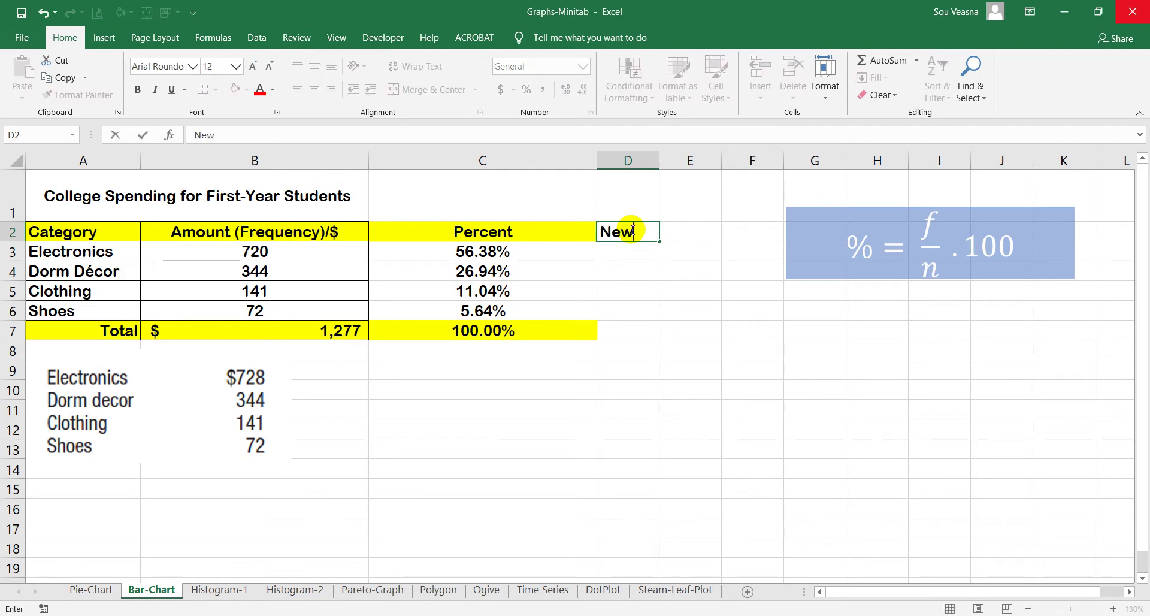
text( Perc)
text(ent)
key(Return)
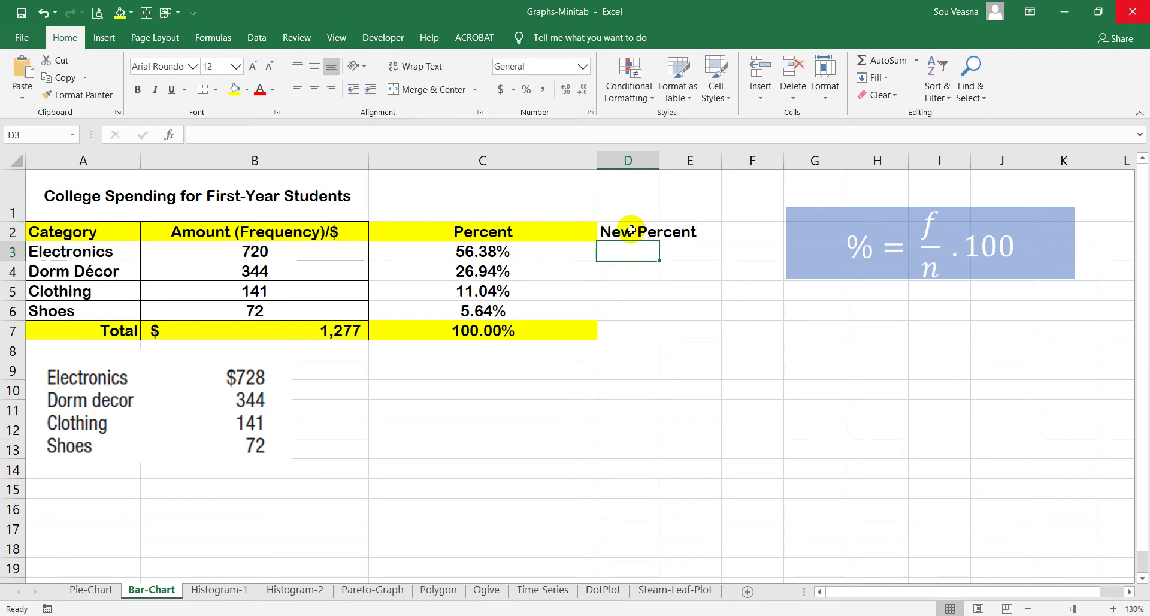
double_click(659, 160)
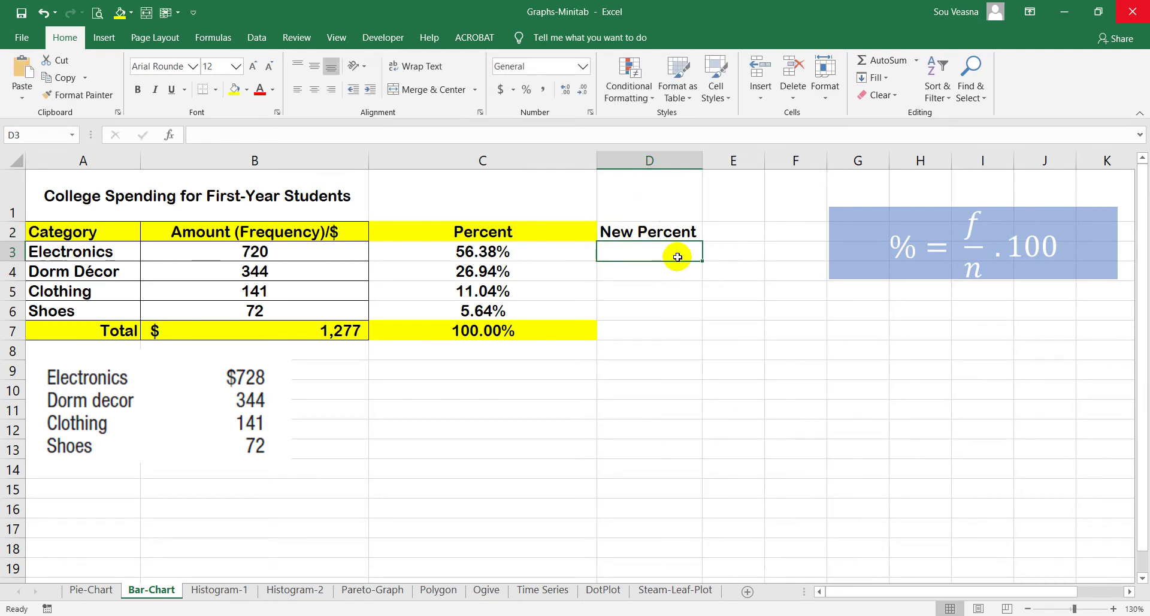
Enter =B3/B7 in D3 for the Electronics share, giving 0.56.
text(=)
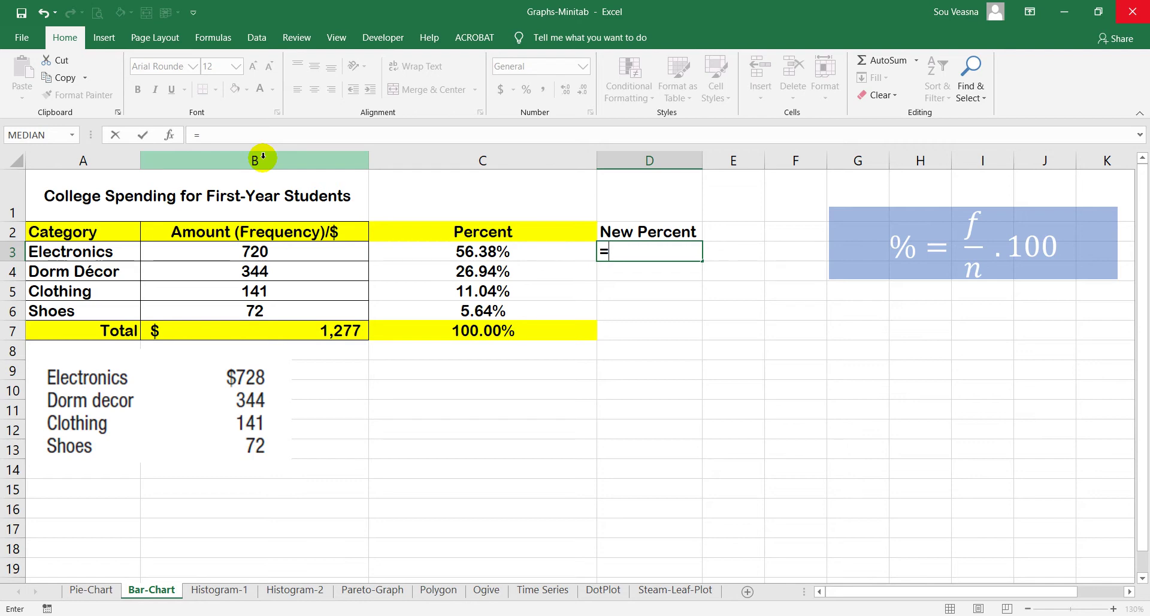
click(292, 254)
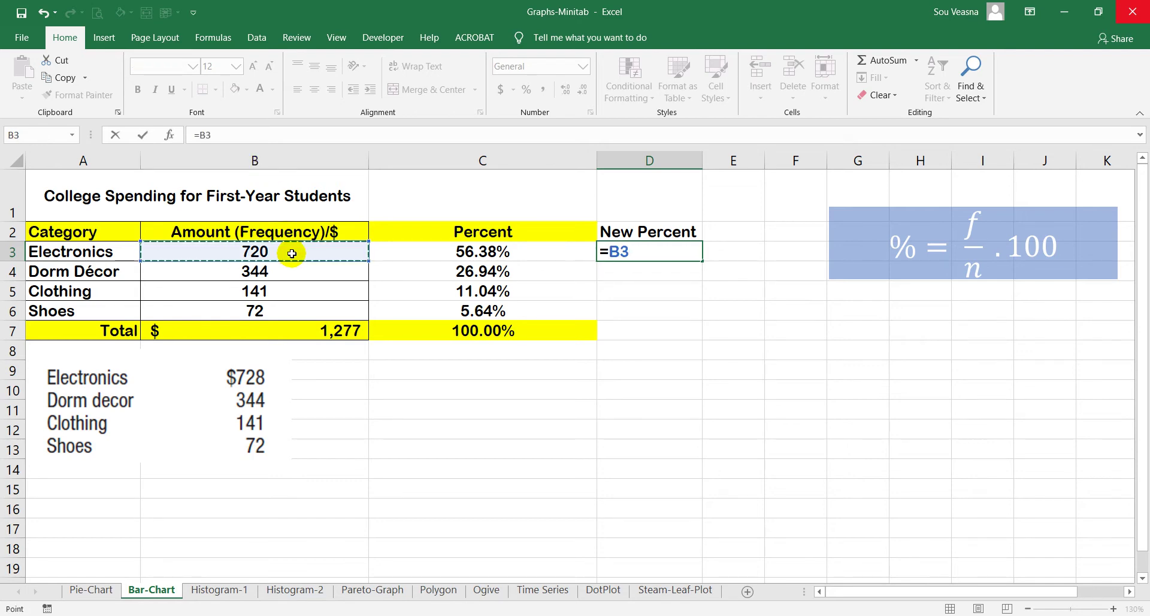
text(/)
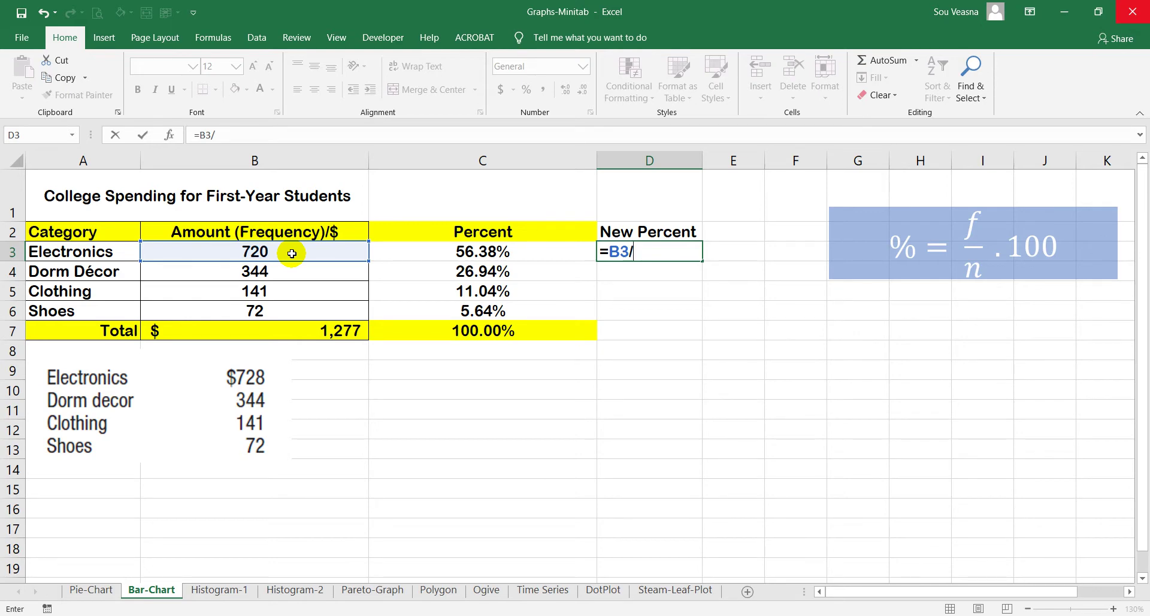
click(327, 329)
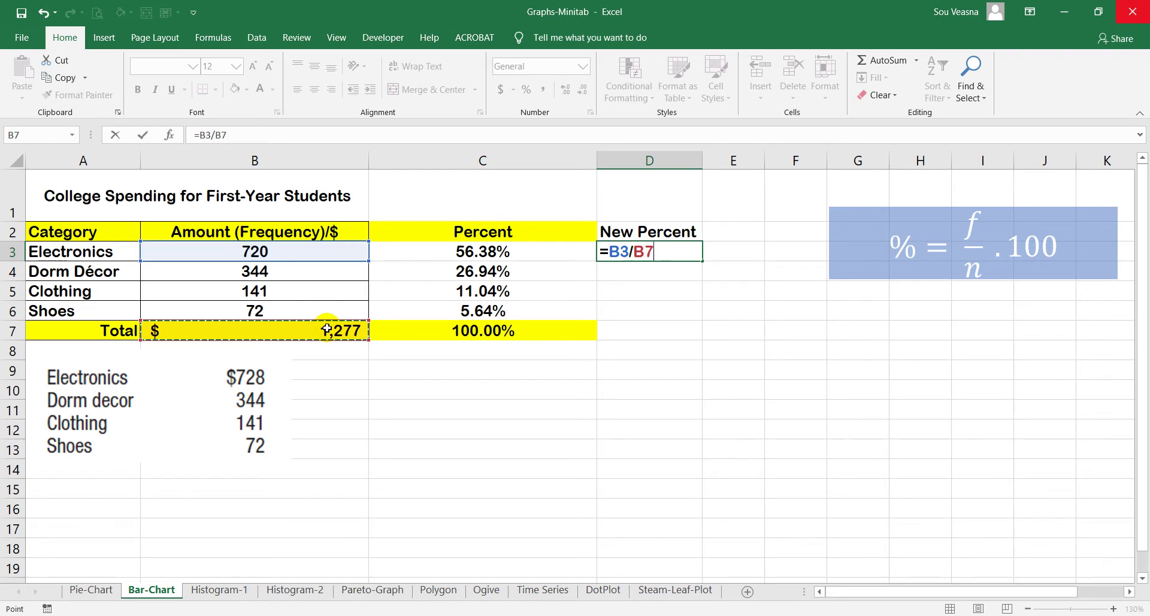
key(Return)
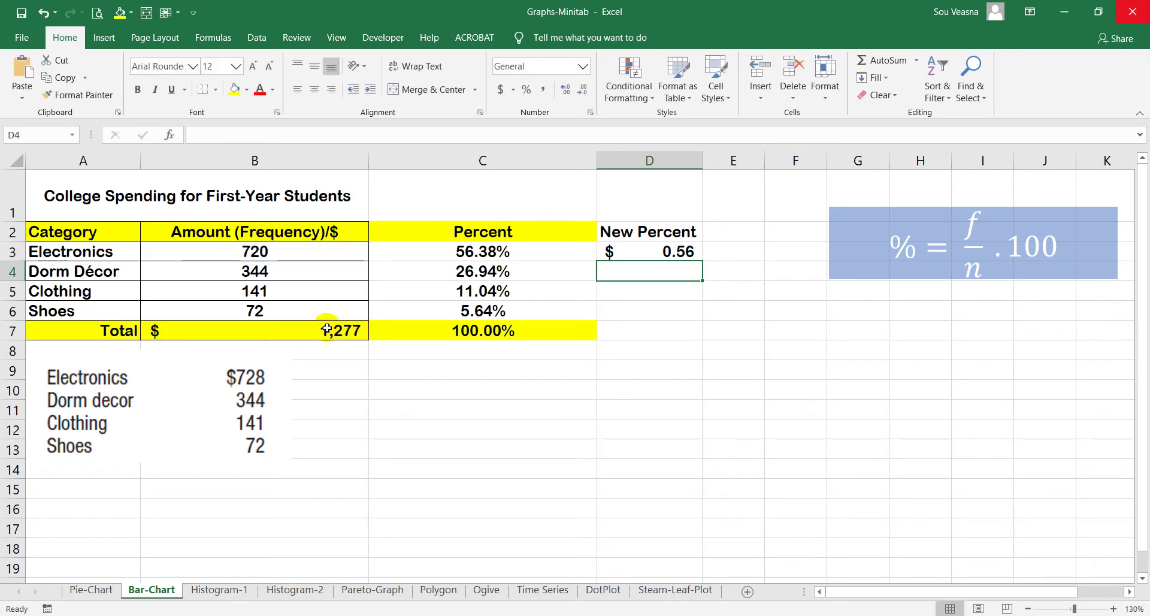
Format D3 with Percent Style and two decimal places so it shows 56.38%.
click(670, 251)
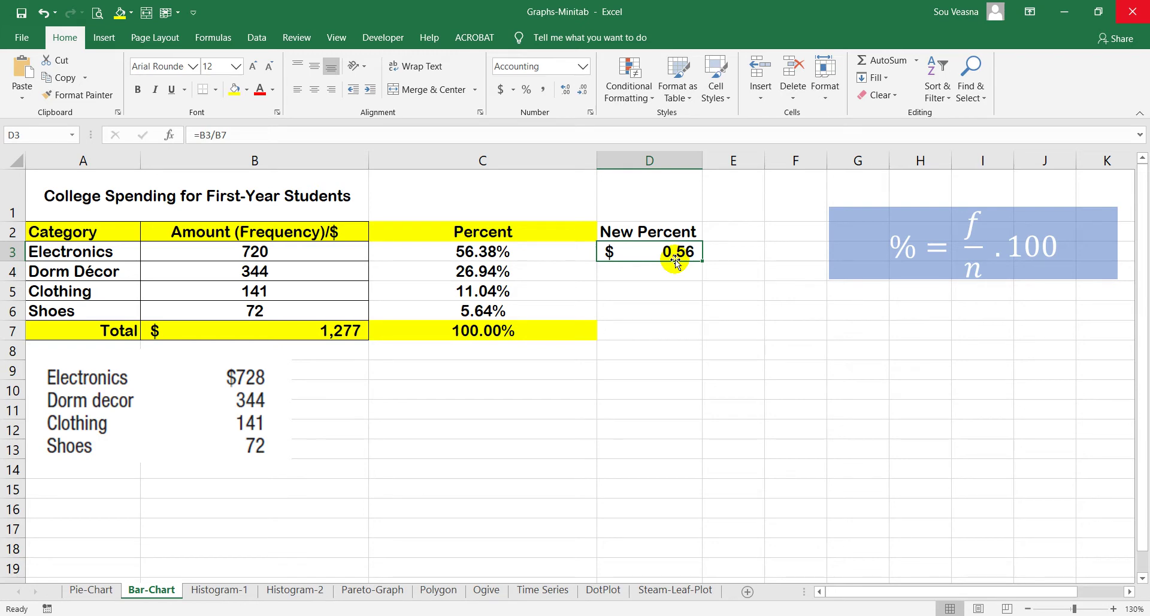
click(527, 90)
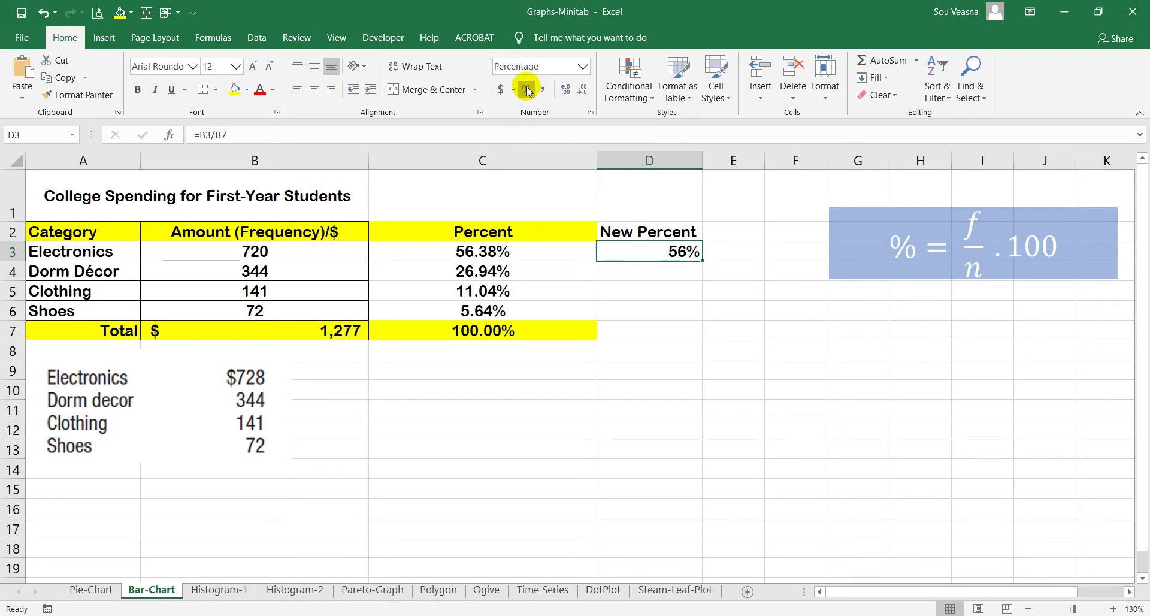
click(565, 96)
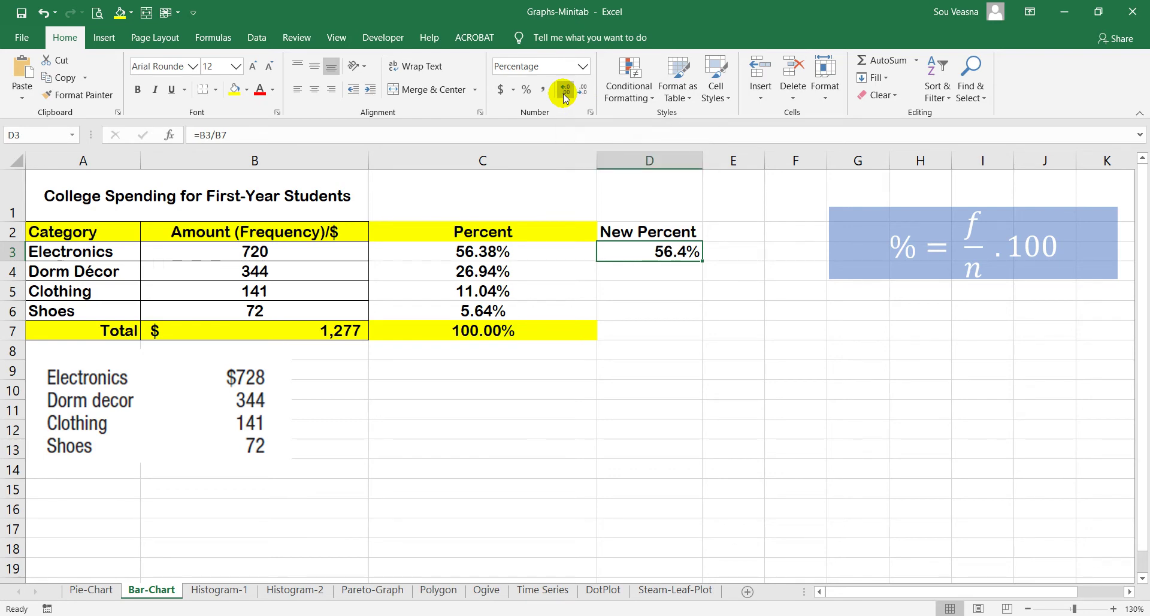
click(565, 96)
click(662, 269)
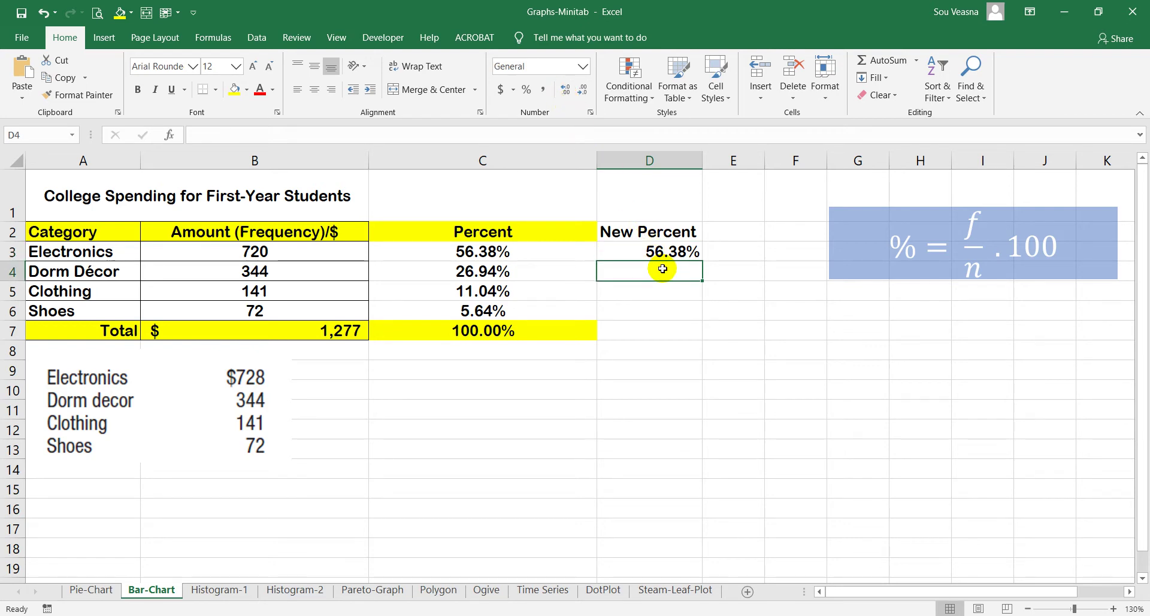
Enter =B4/B7 in D4 for the Dorm Décor share.
text(=)
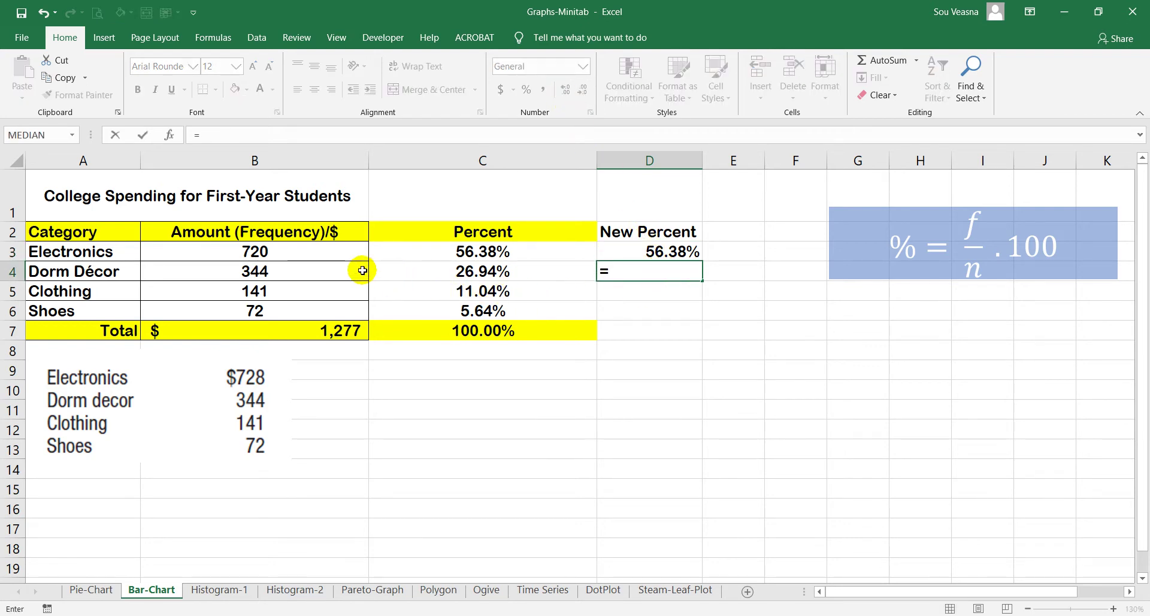
click(354, 270)
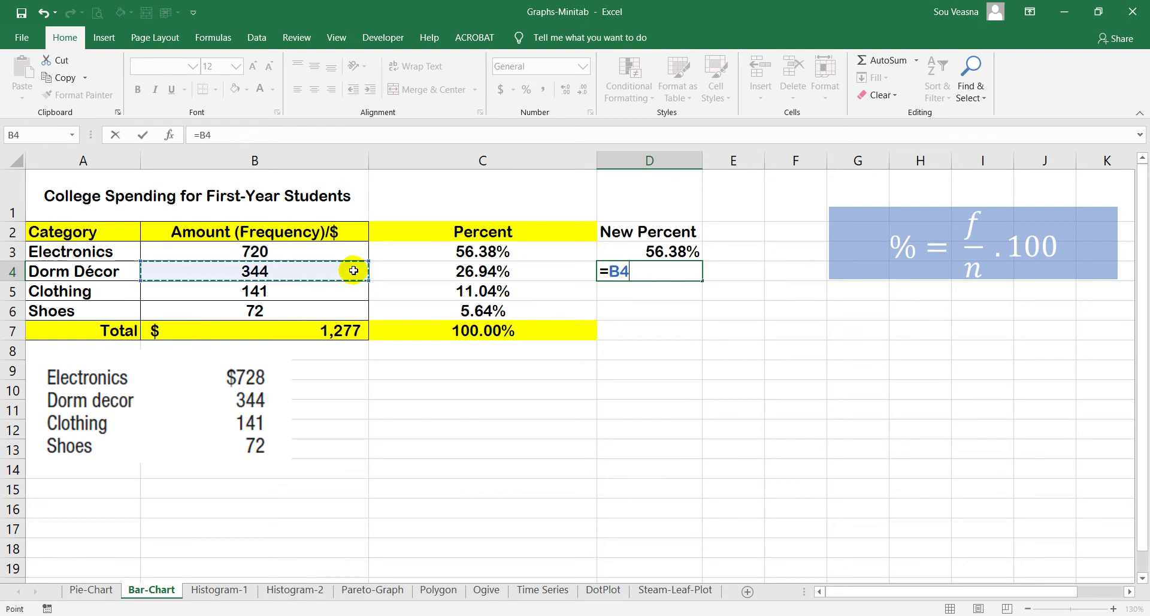
text(/)
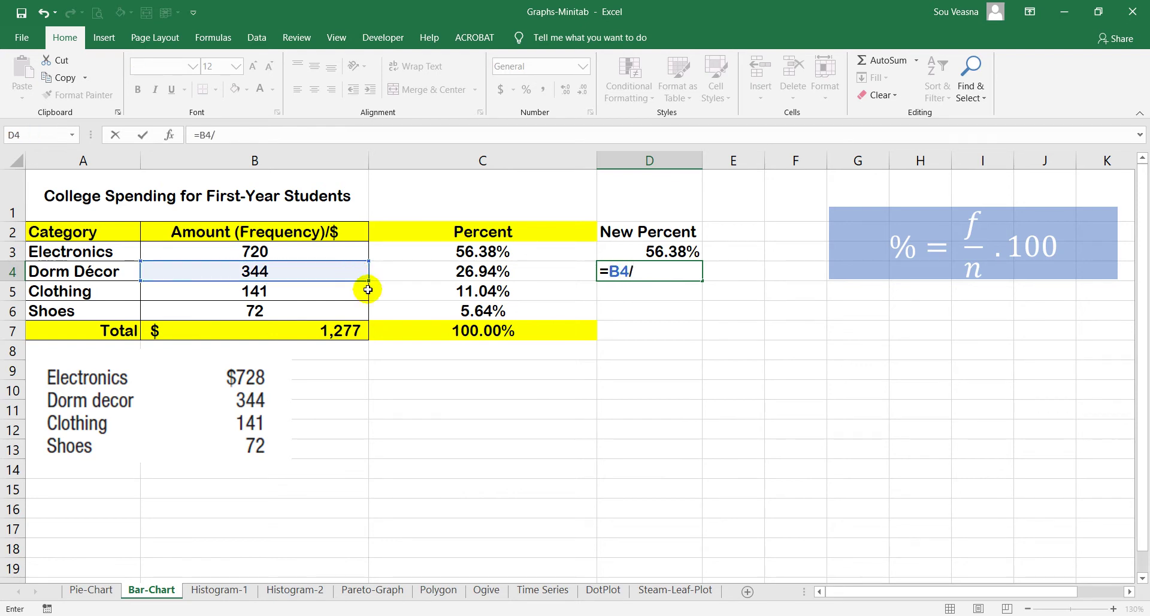
click(348, 329)
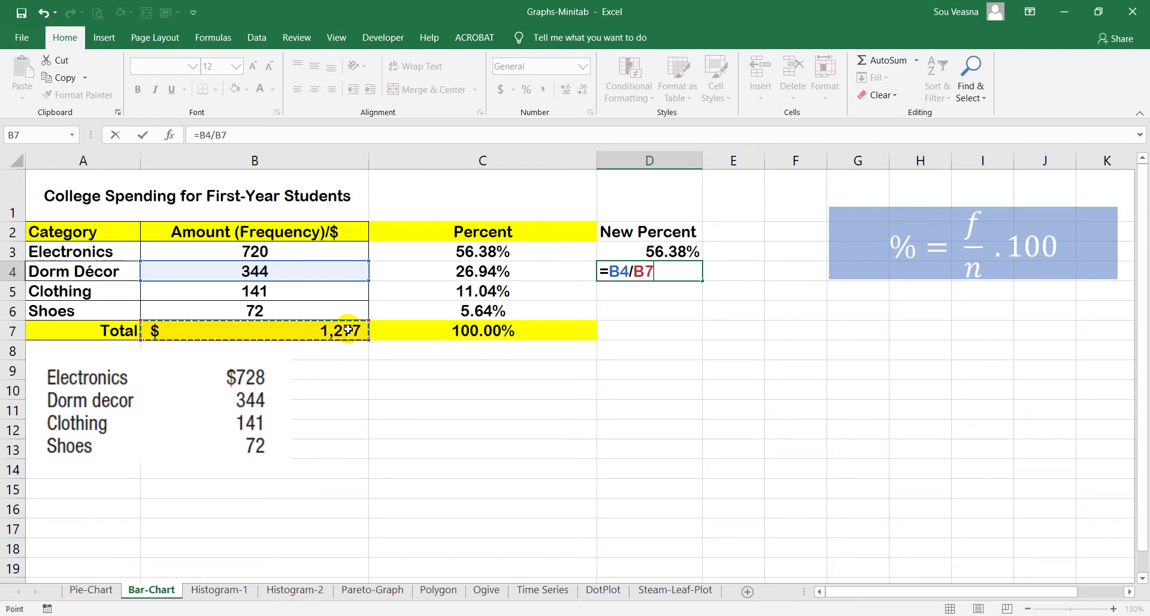
key(Return)
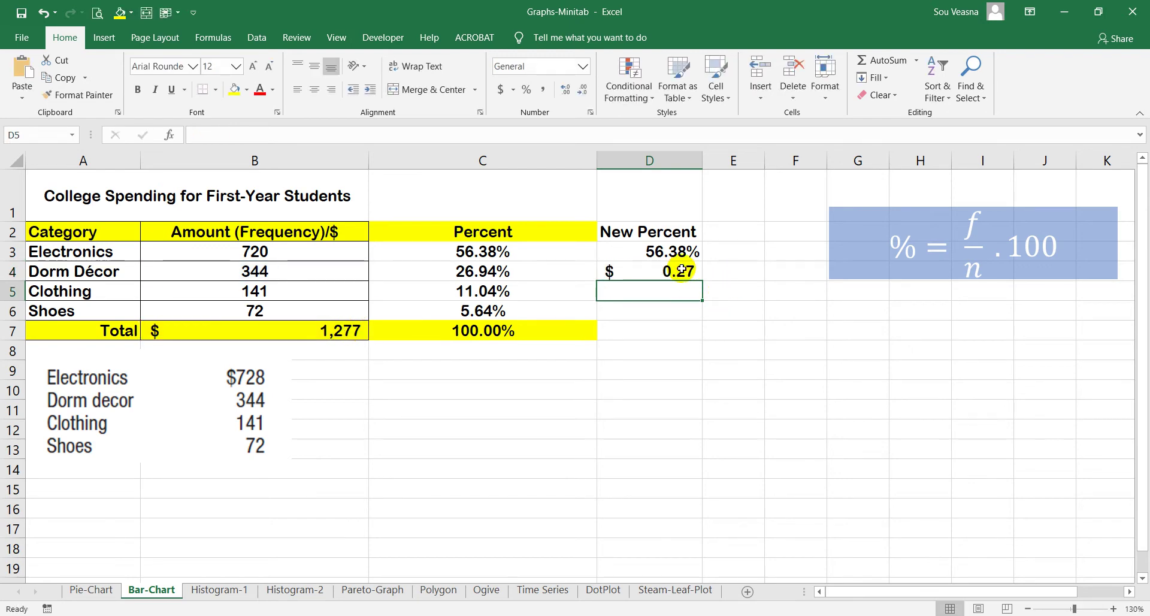
Format D4 as a two-decimal percentage showing 26.94%.
click(682, 271)
click(524, 89)
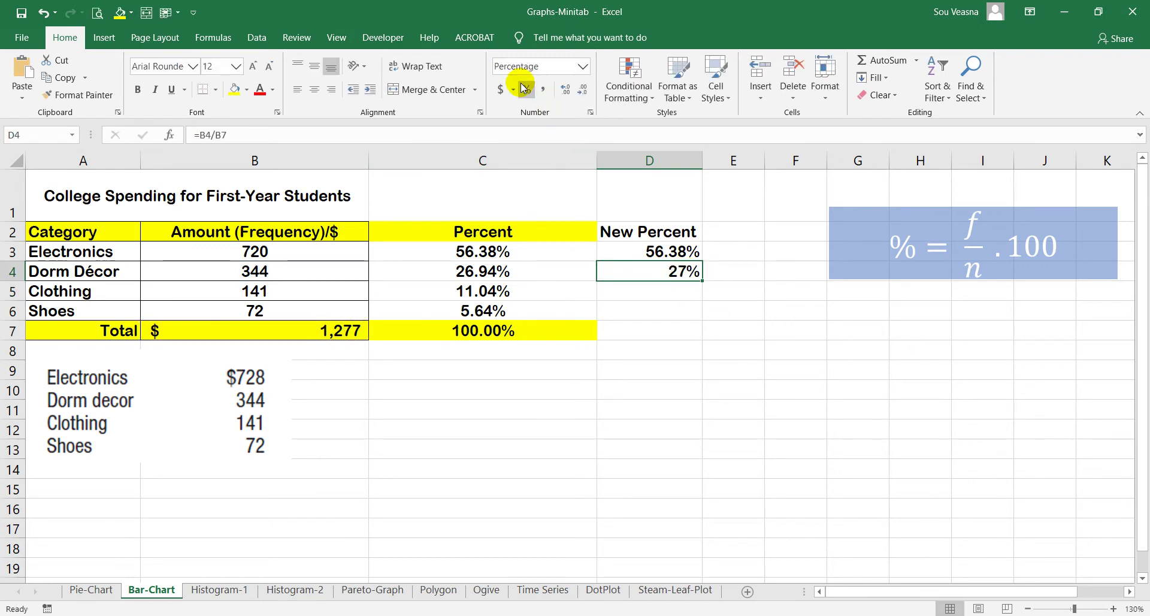
click(567, 90)
click(567, 90)
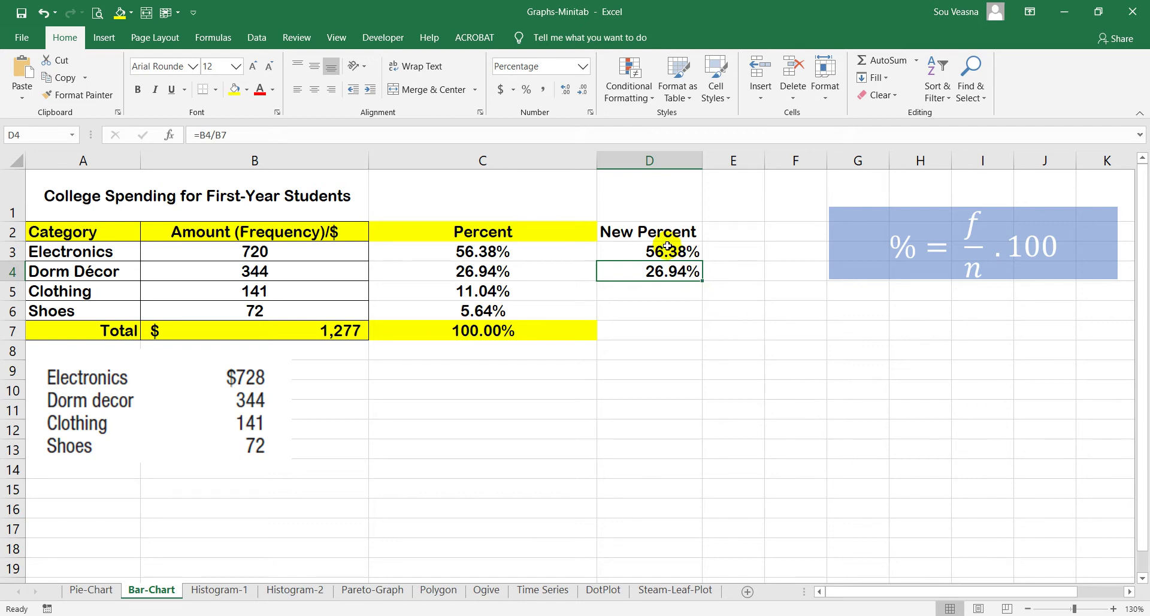
Change the D3 formula to =B3/$B$7 so the total reference stays fixed.
ctrl+scroll(666, 243, up, 1)
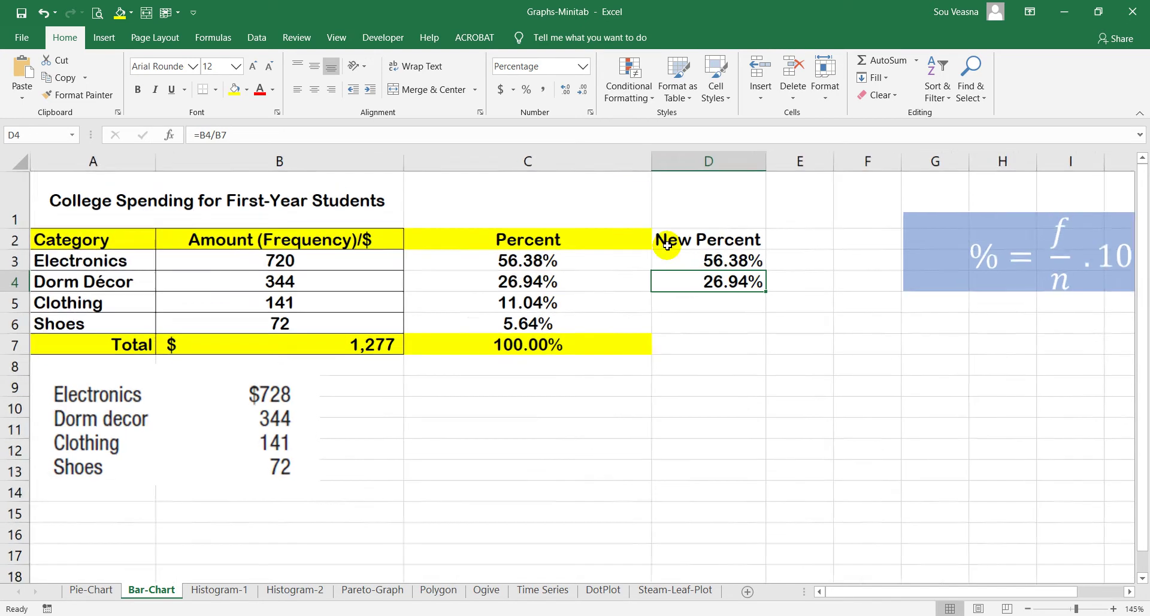
ctrl+scroll(665, 239, up, 1)
click(771, 274)
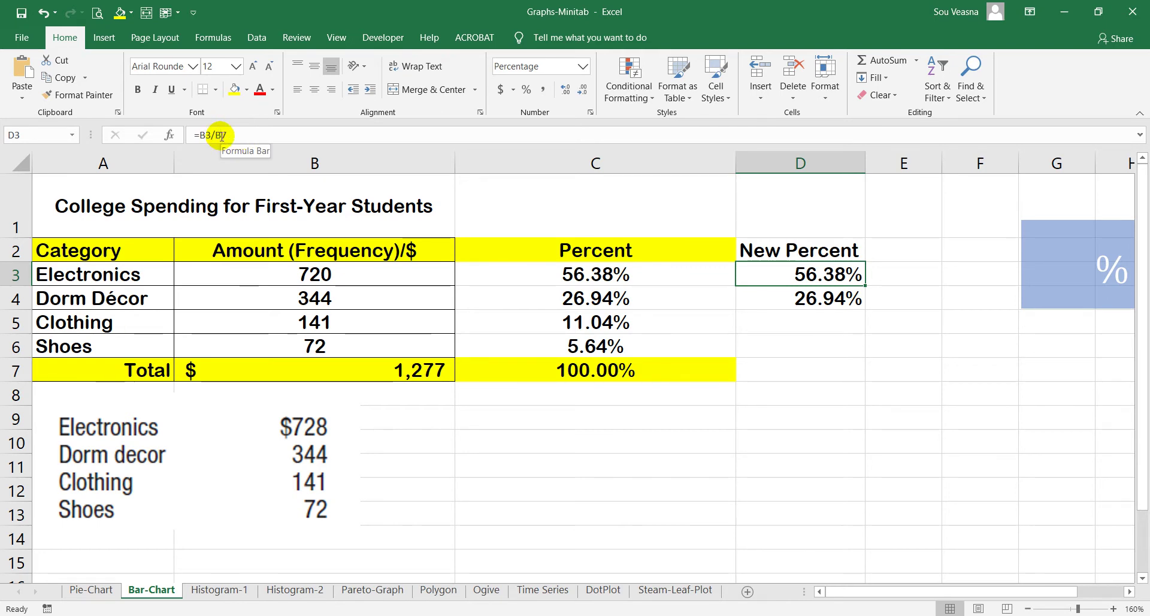
click(222, 136)
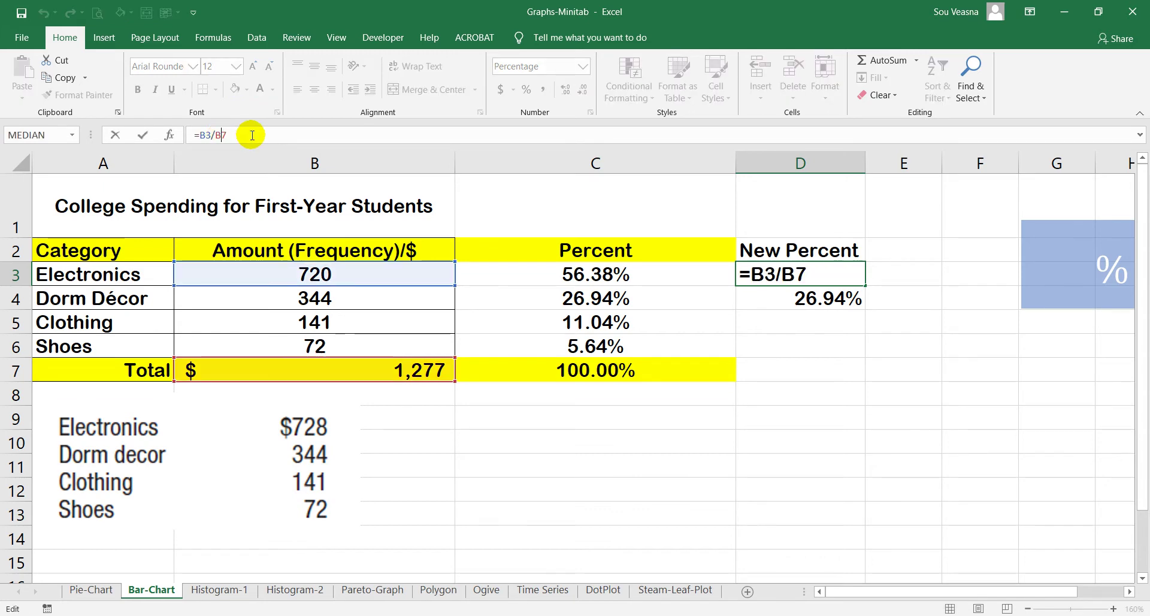
click(785, 272)
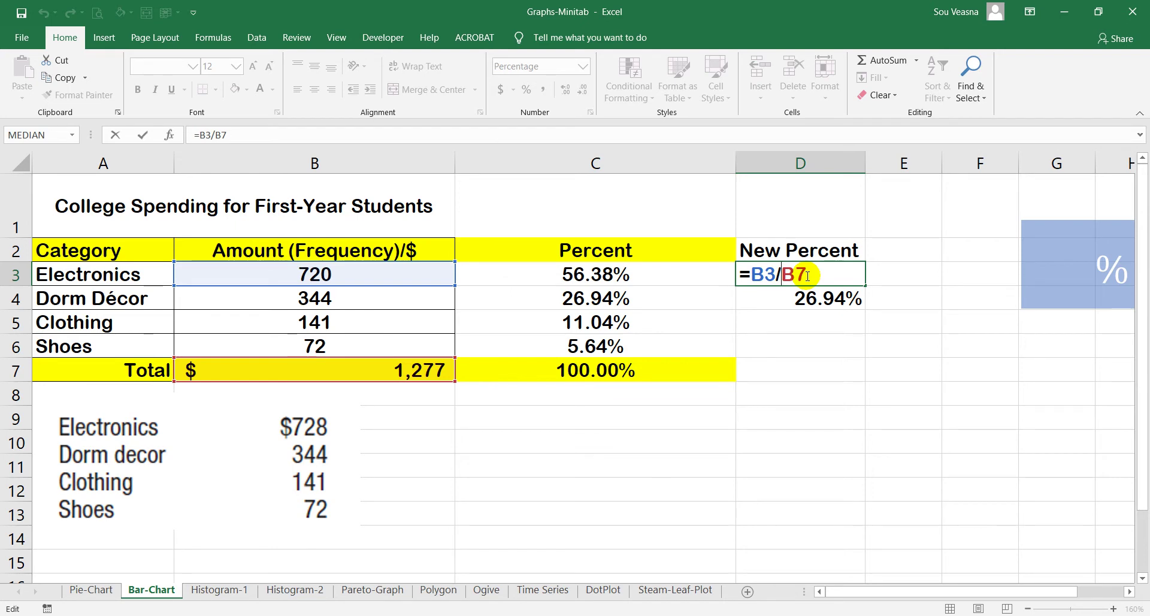
text($B)
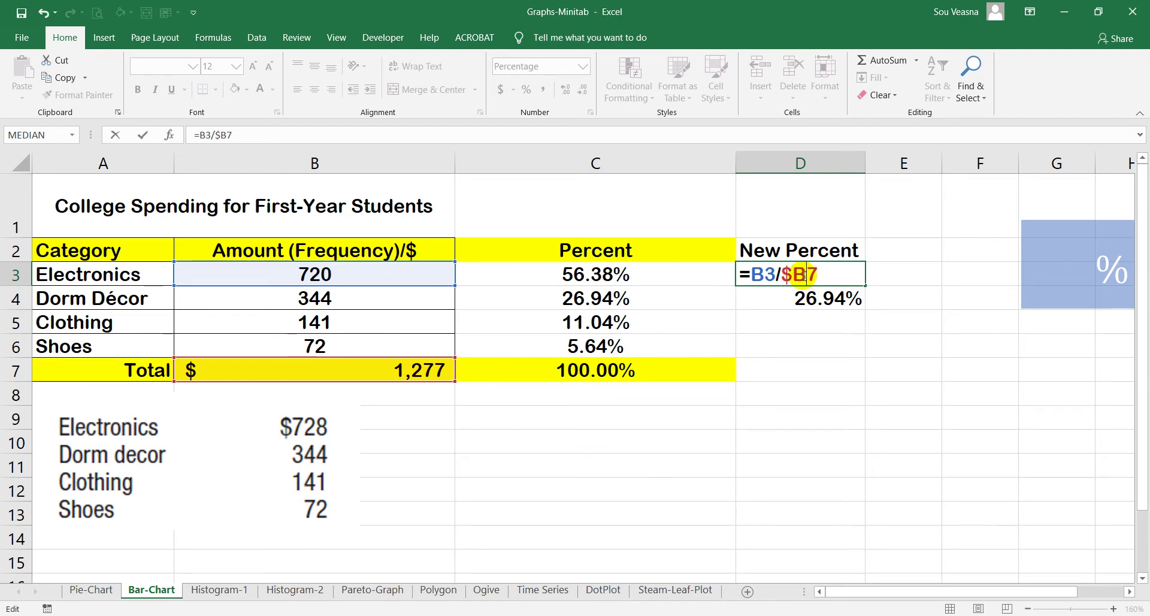
text($)
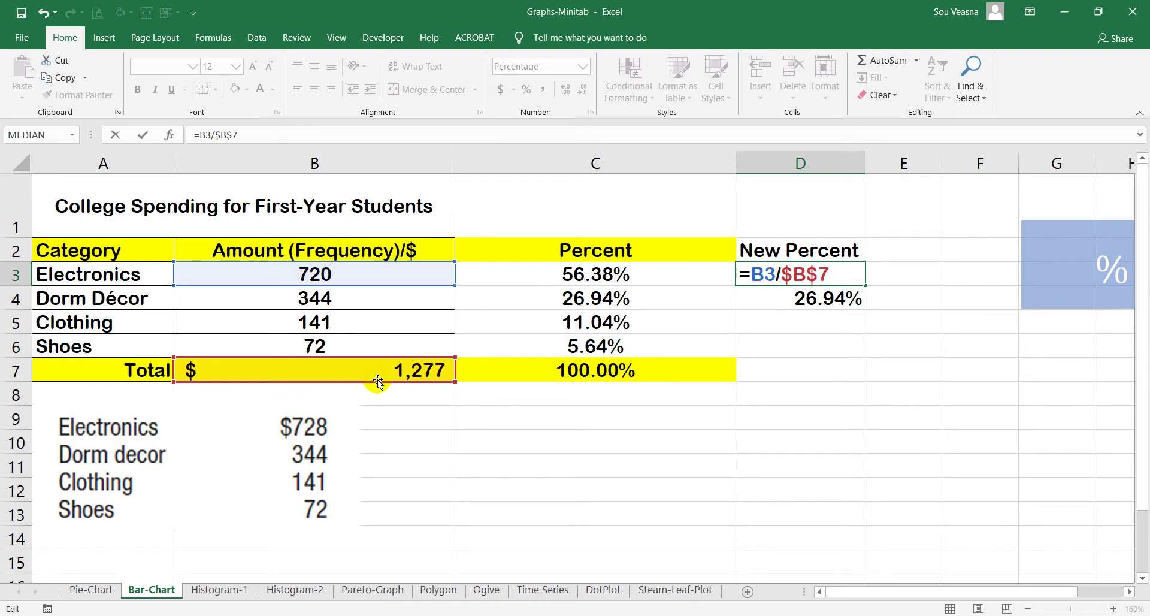
key(Return)
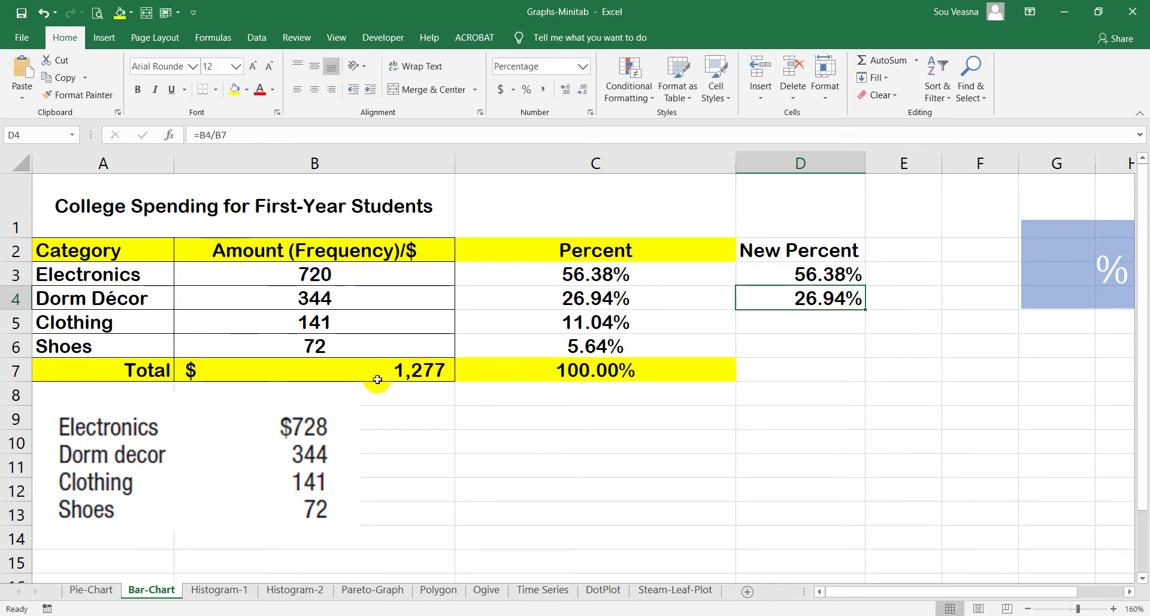
Fill the D3 formula down to D6 and AutoSum D7 to 100.00%.
click(772, 277)
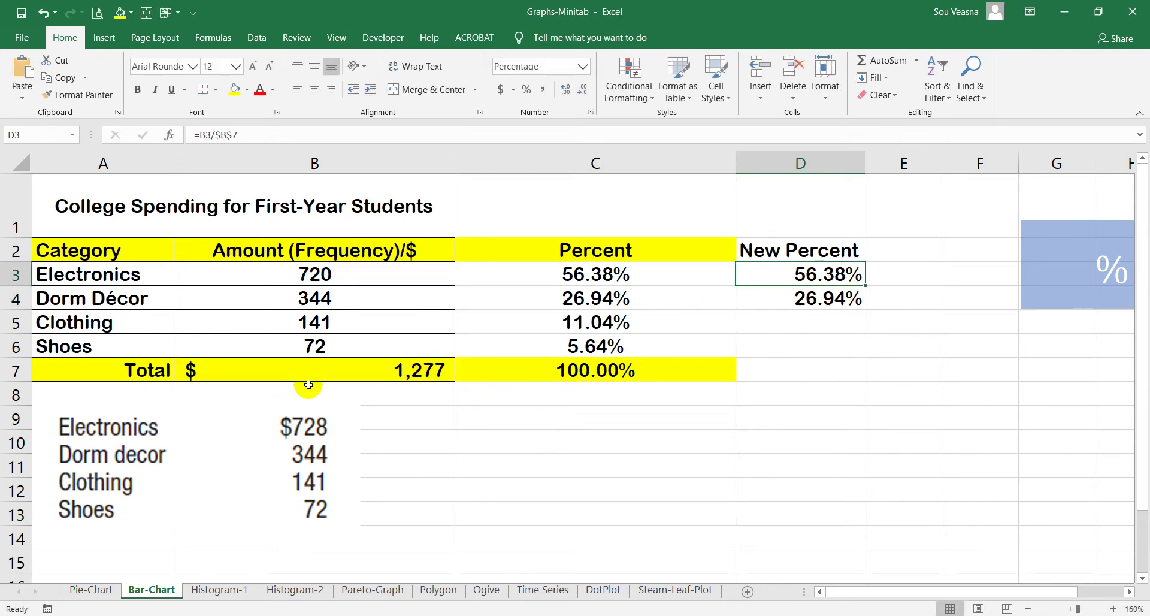
click(381, 364)
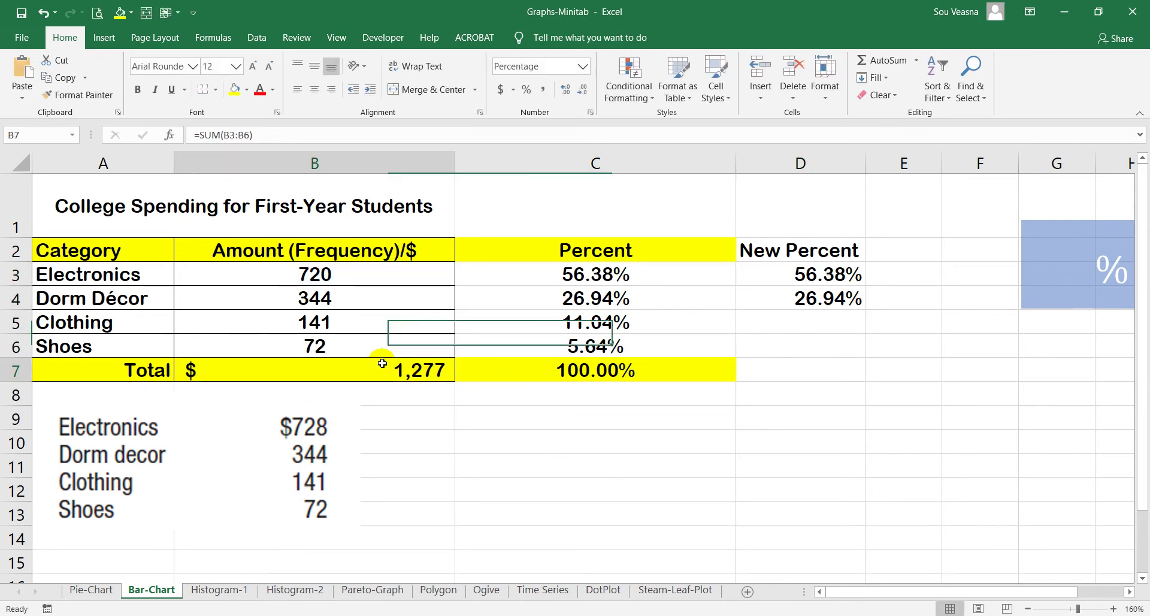
click(835, 275)
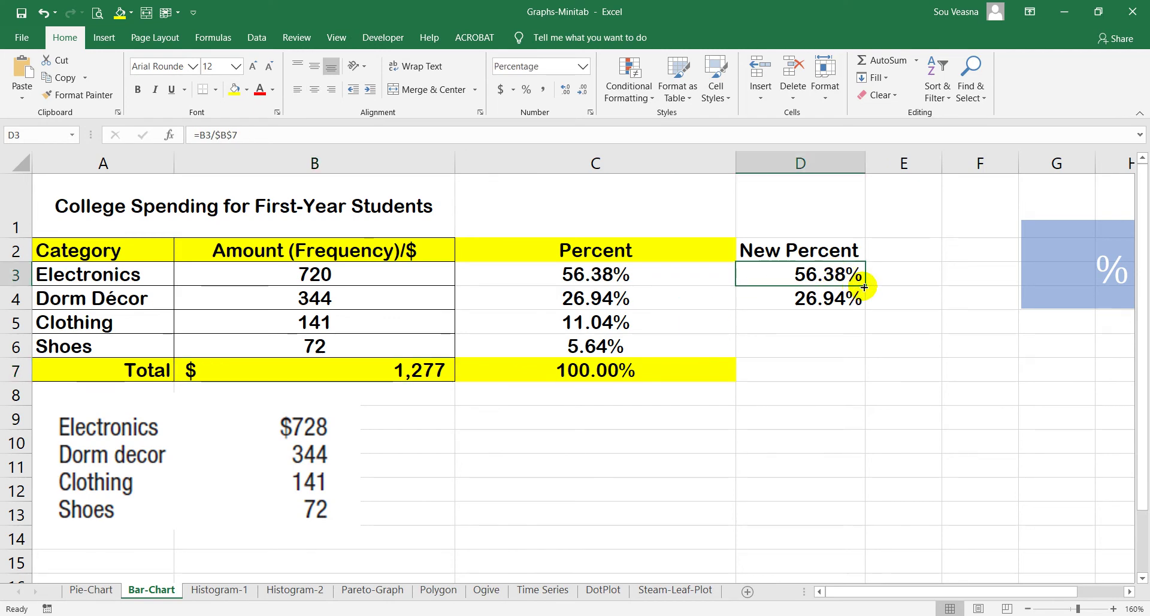
mouse_move(864, 287)
mouse_down()
mouse_move(864, 352)
mouse_move(825, 274)
mouse_up()
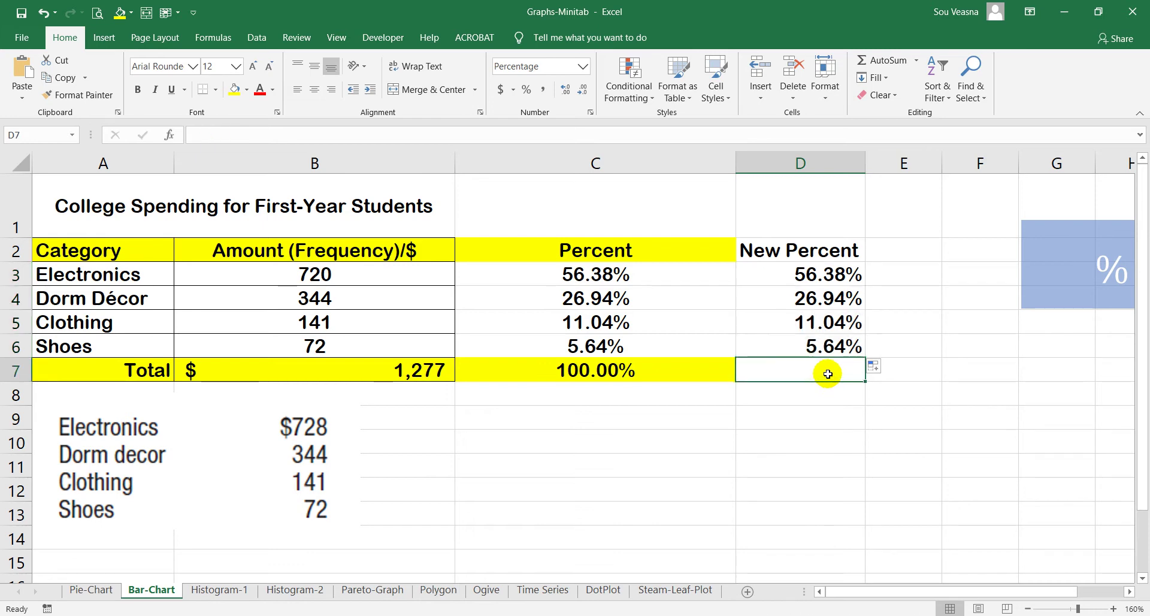
click(867, 60)
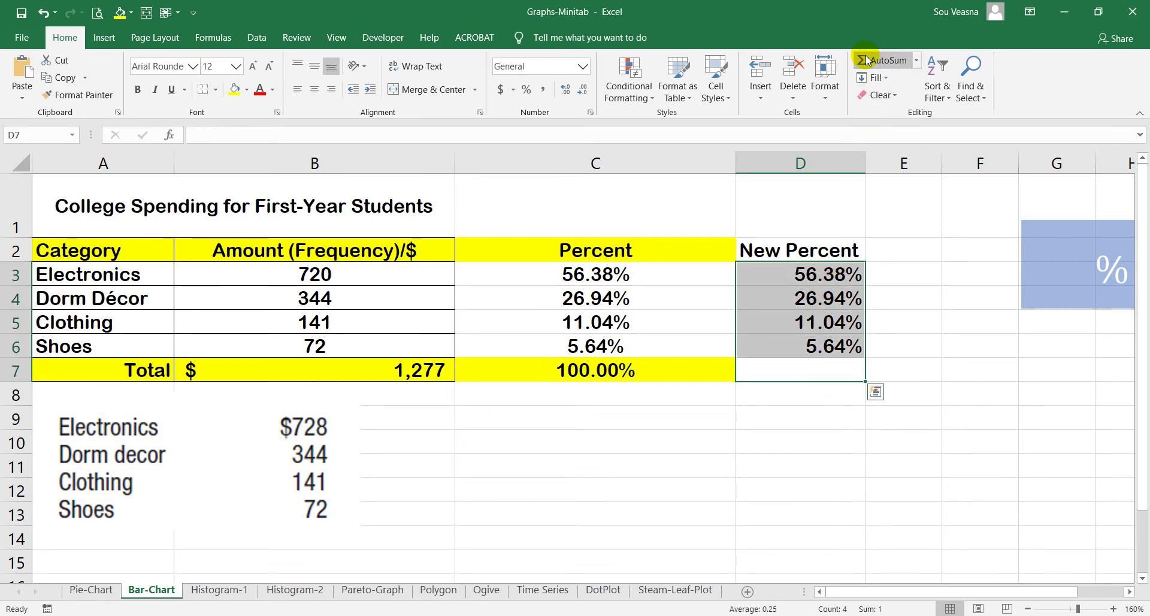
click(903, 367)
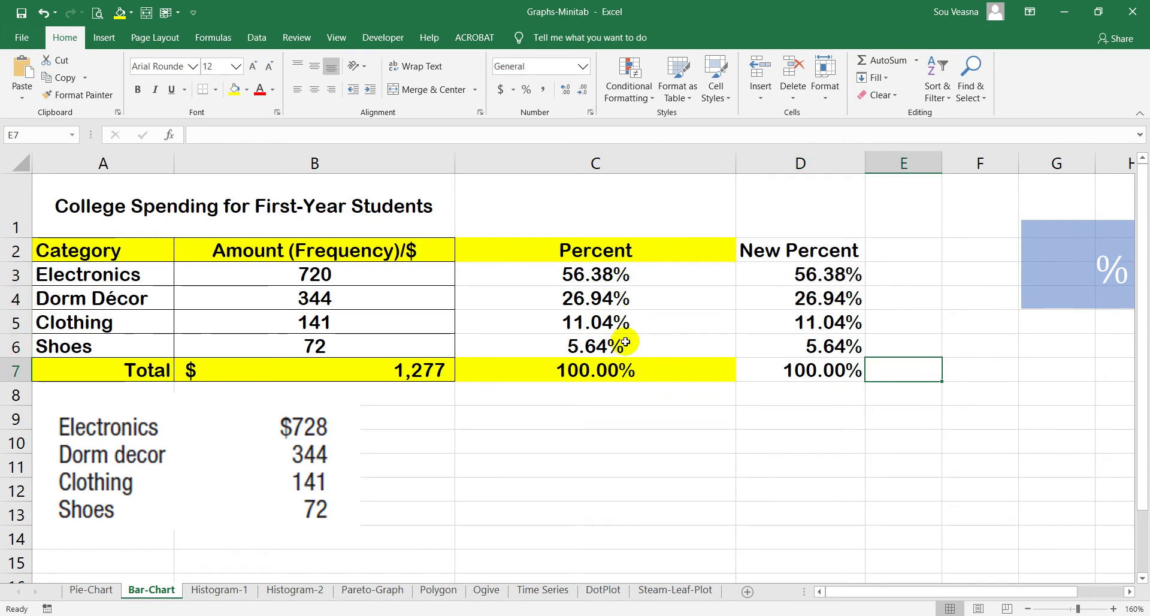
Delete the New Percent column D and select the data range A3:C6.
click(775, 164)
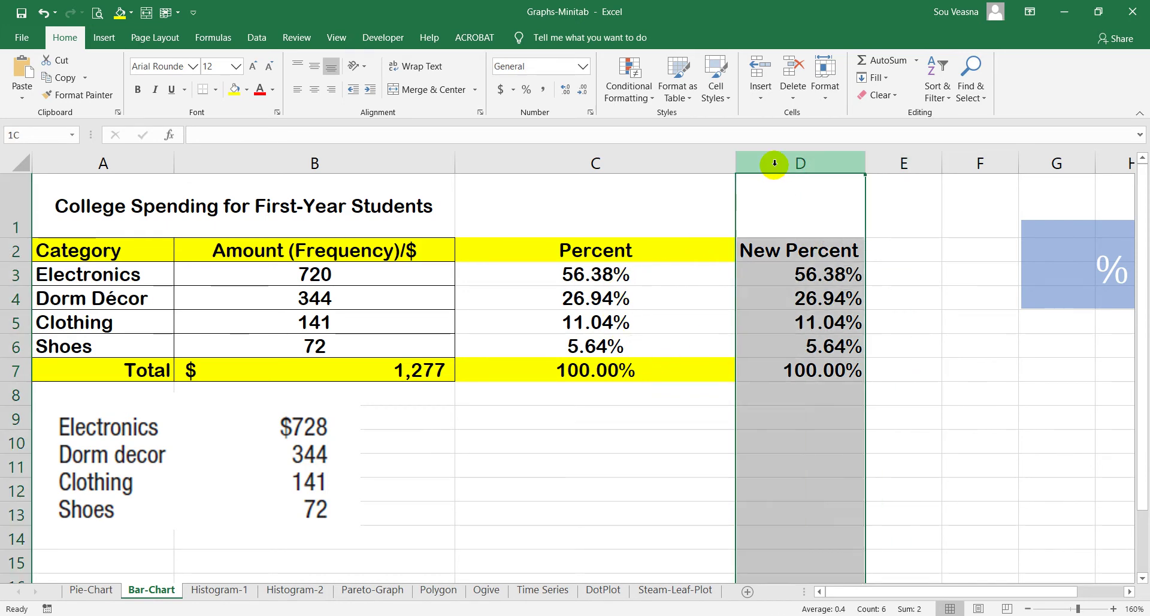
right_click(775, 165)
click(814, 289)
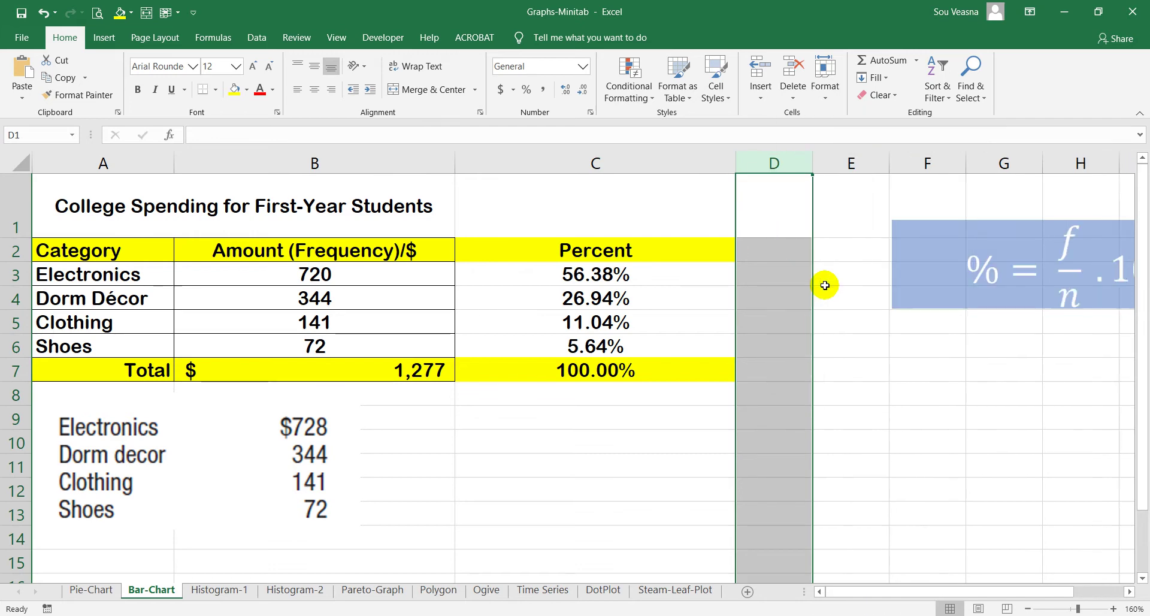
click(803, 319)
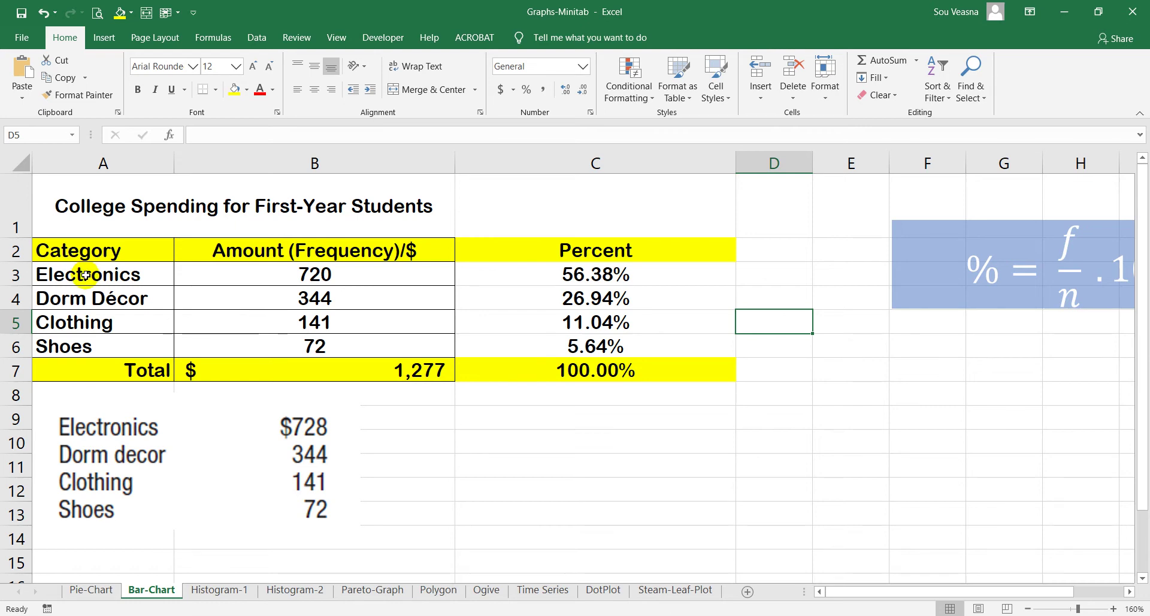
drag(86, 275, 569, 340)
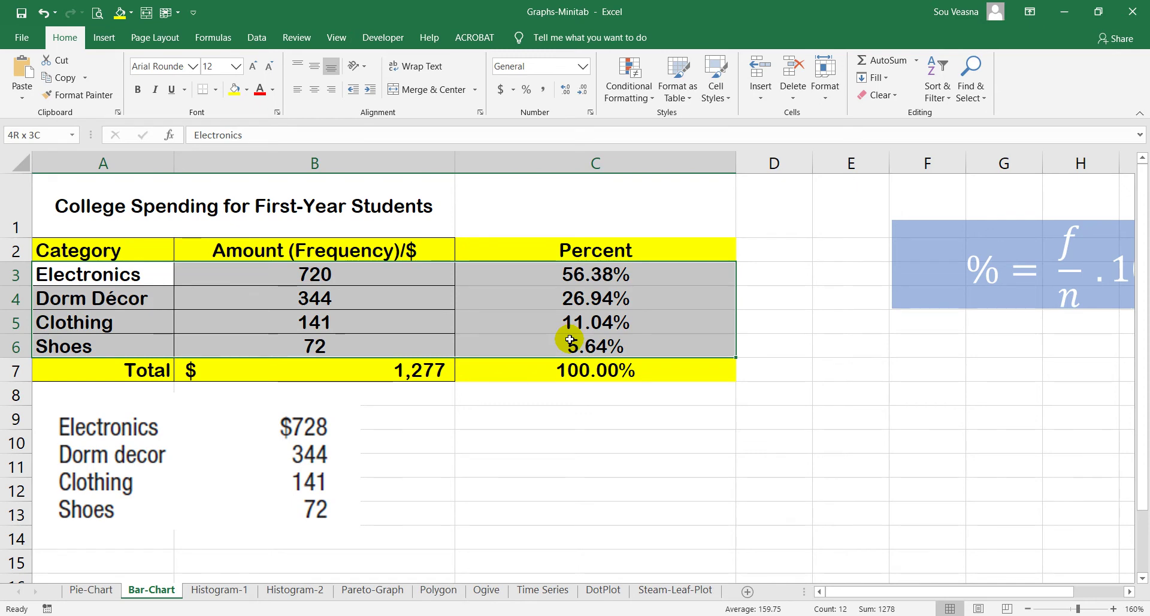
Insert a clustered column chart of the A3:C6 category amounts and percents.
click(104, 37)
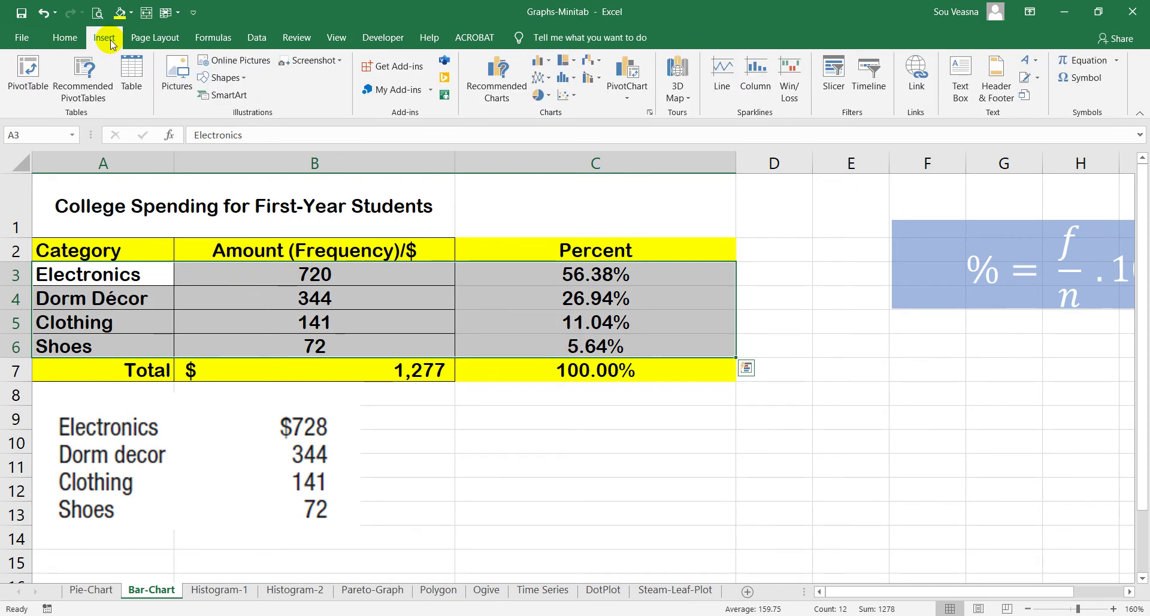
click(545, 71)
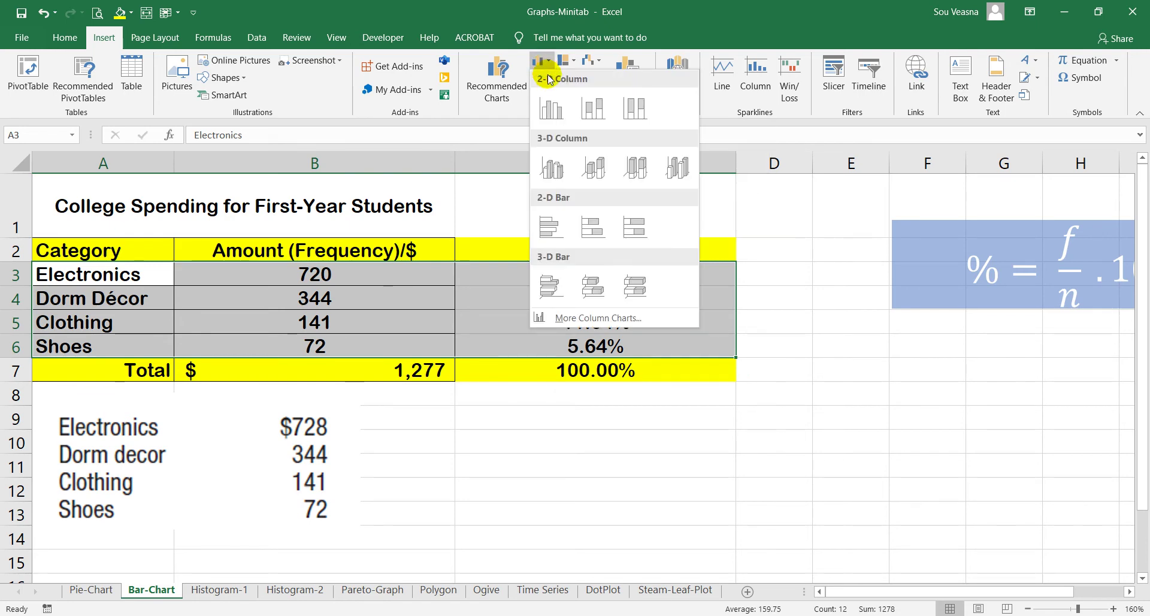
click(557, 112)
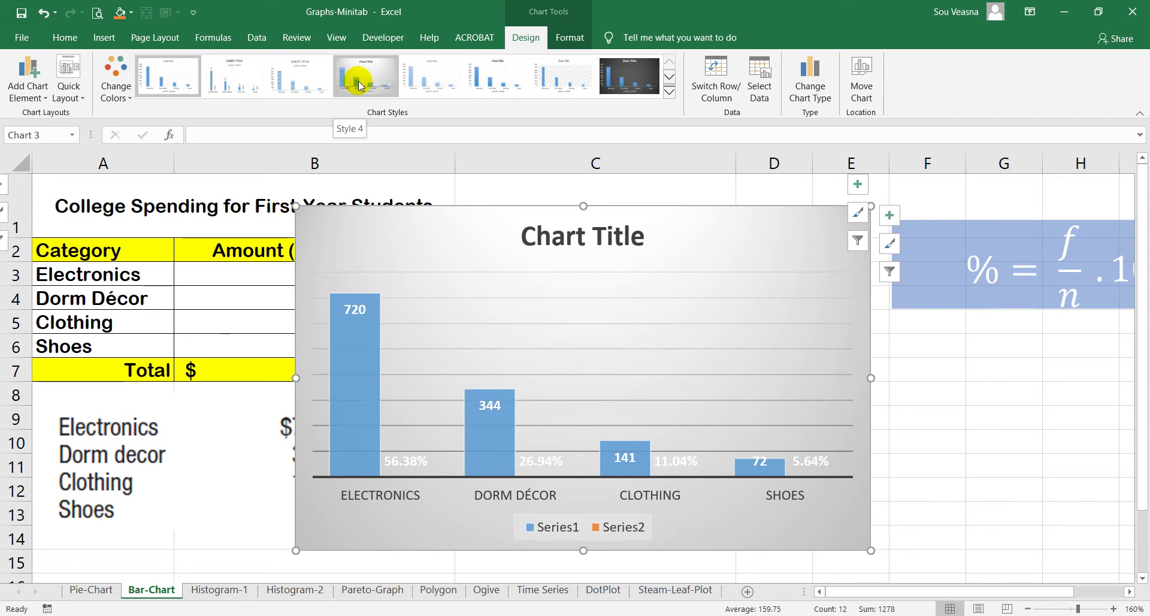
Apply the gray-gradient style with value labels, move the chart right, and delete its legend.
click(359, 84)
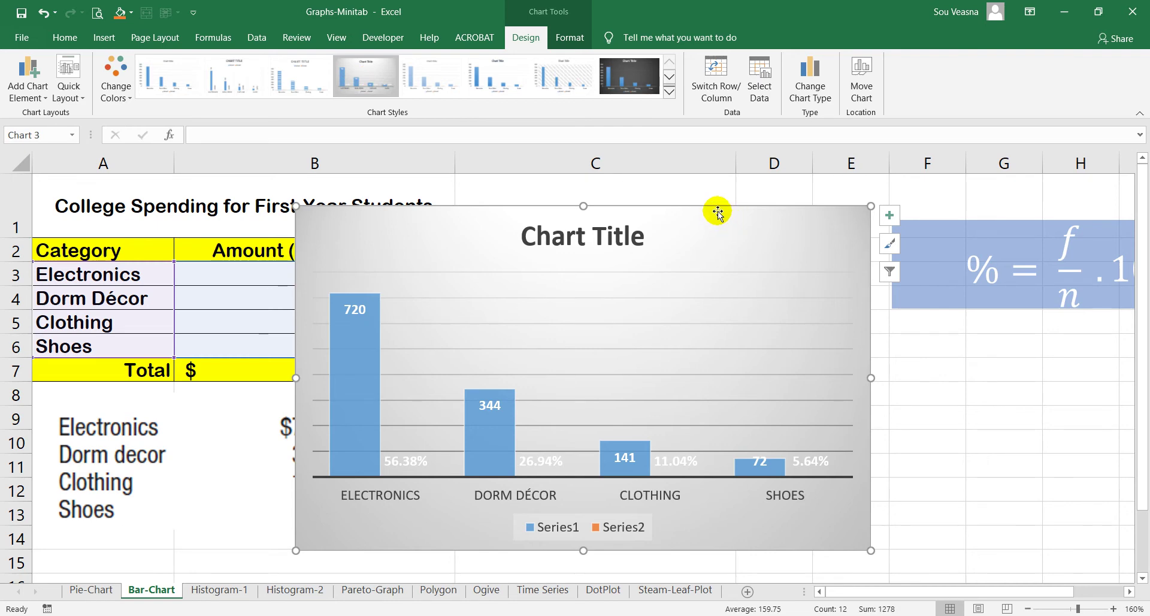
mouse_move(722, 215)
mouse_down()
mouse_move(841, 223)
mouse_move(1051, 195)
mouse_move(804, 192)
mouse_up()
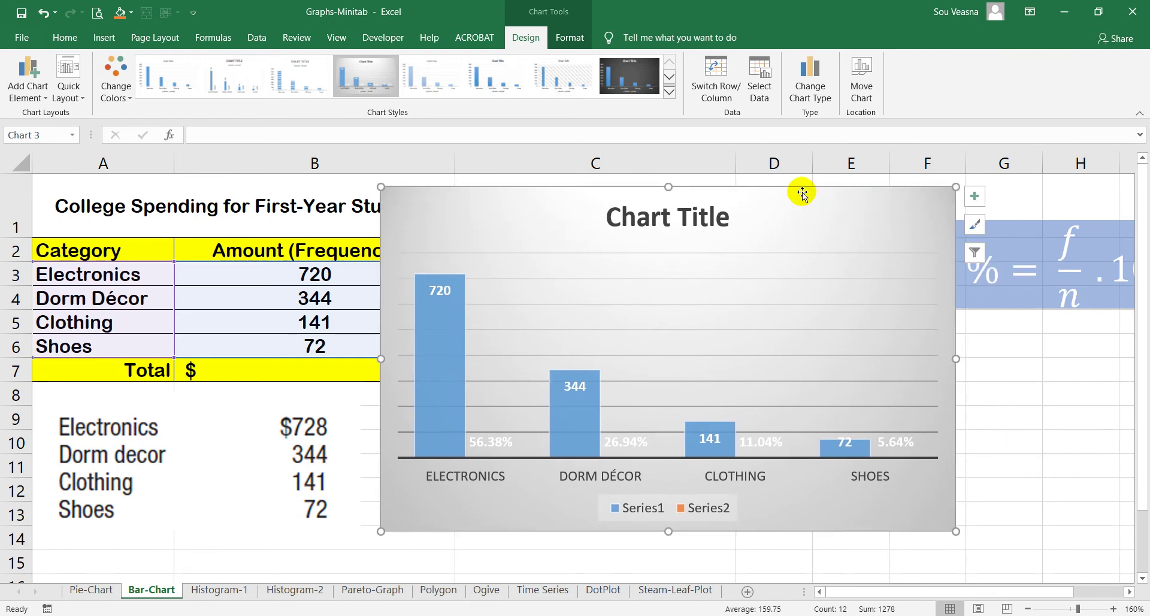
click(730, 495)
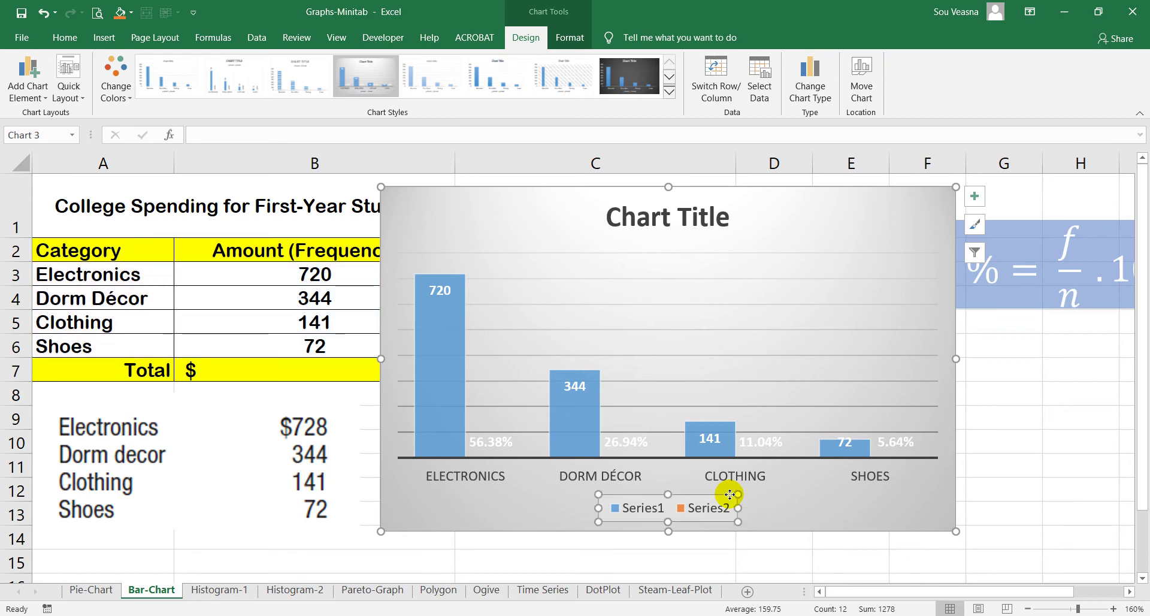
key(Delete)
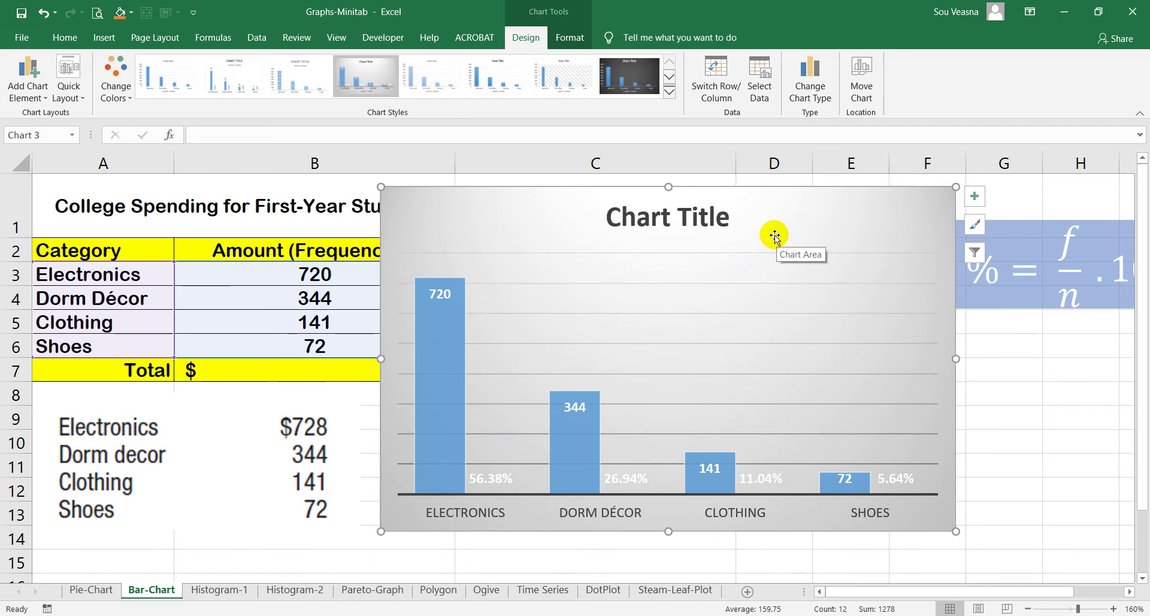
Add axis titles to the chart and retitle the horizontal axis 'Category spending'.
click(974, 197)
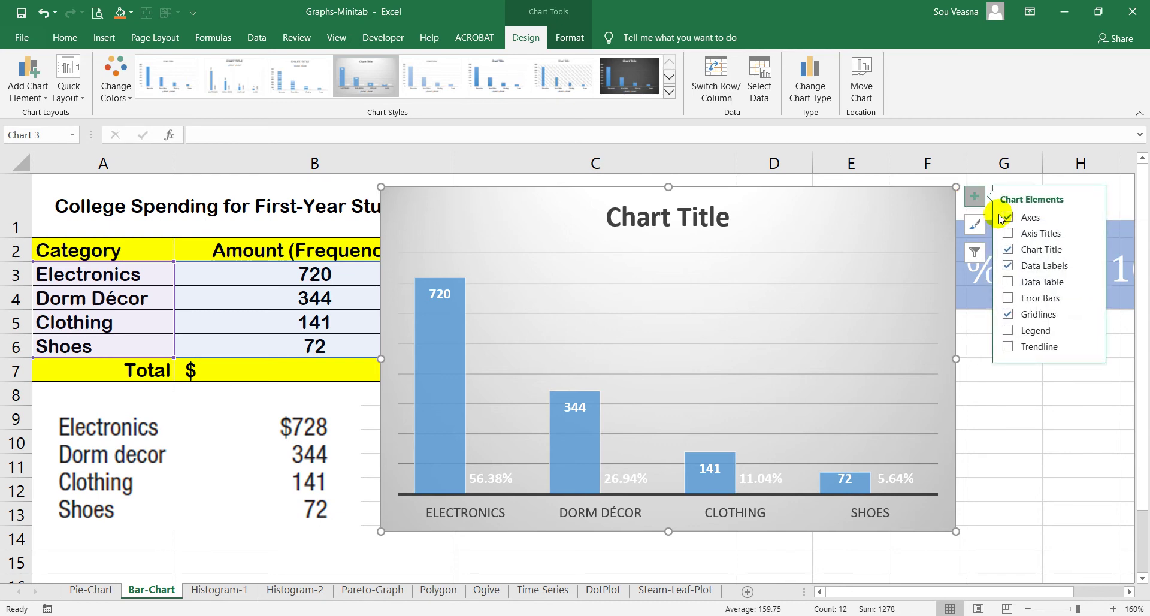
click(973, 197)
click(973, 198)
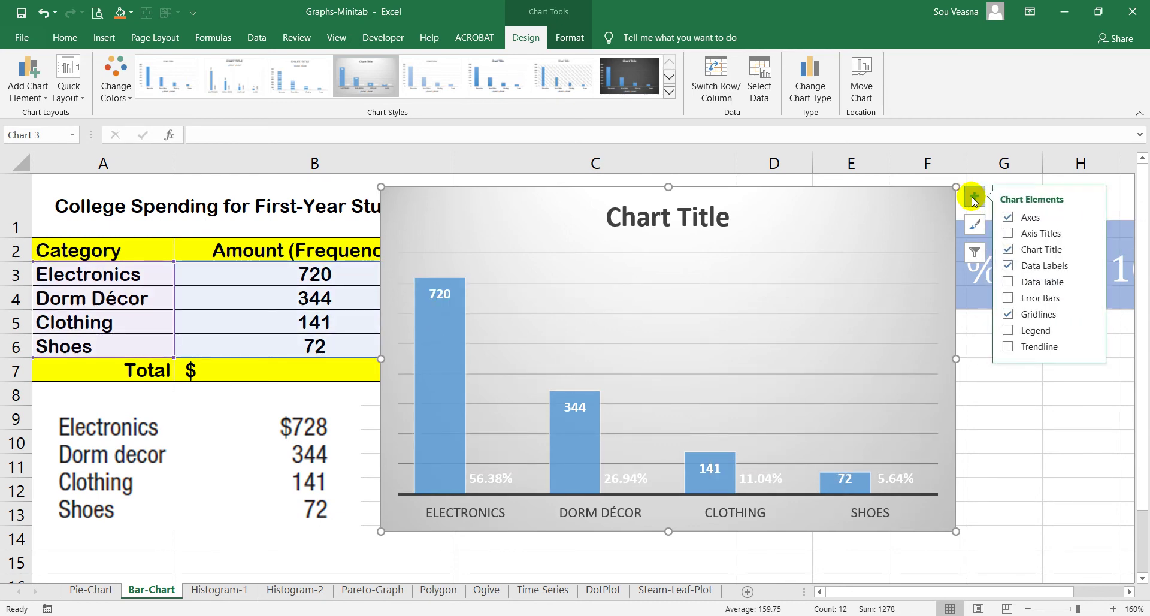
click(1010, 233)
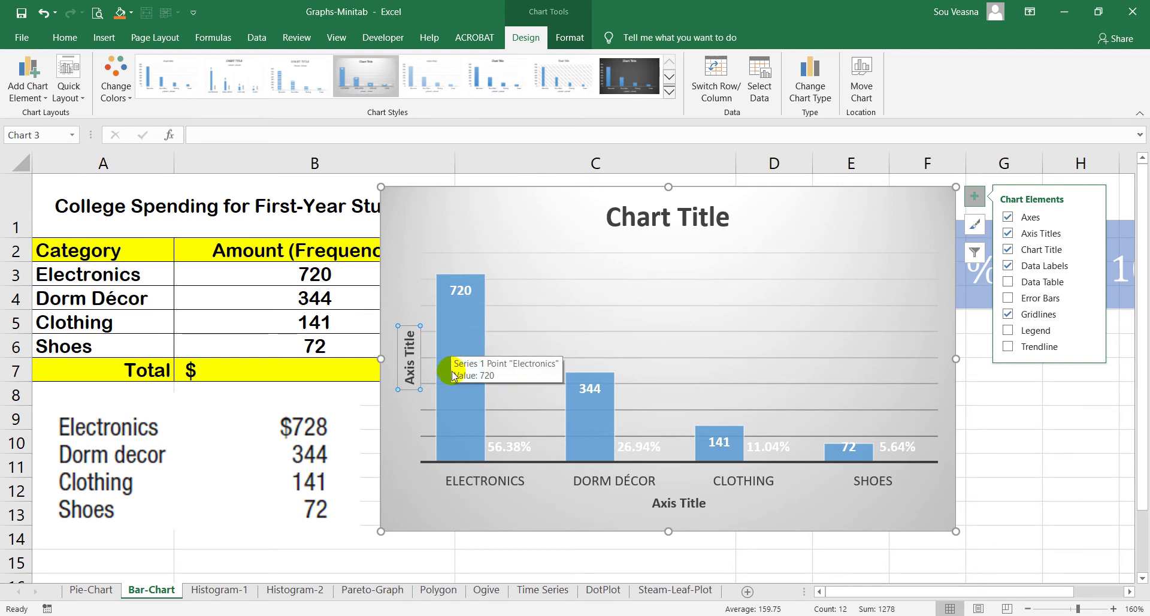
double_click(693, 504)
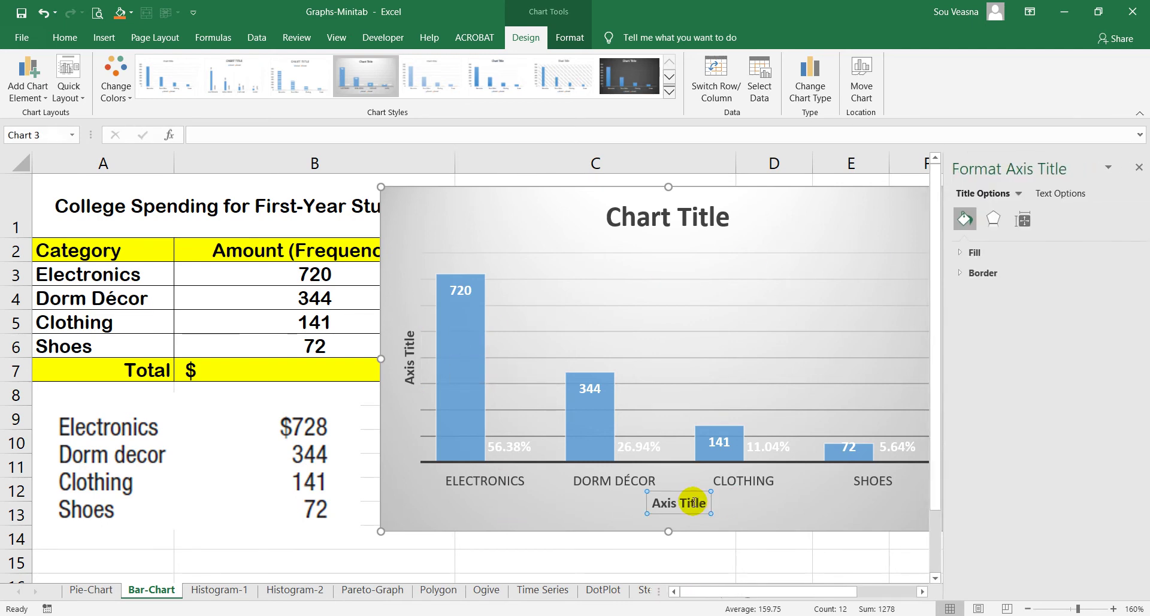
triple_click(694, 504)
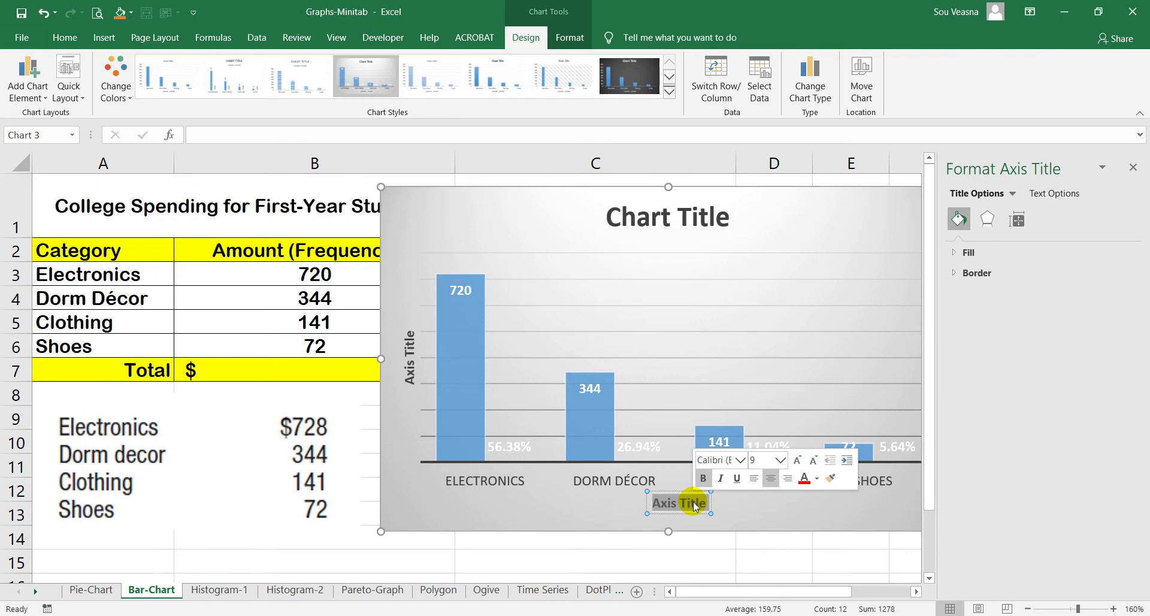
text(Categ)
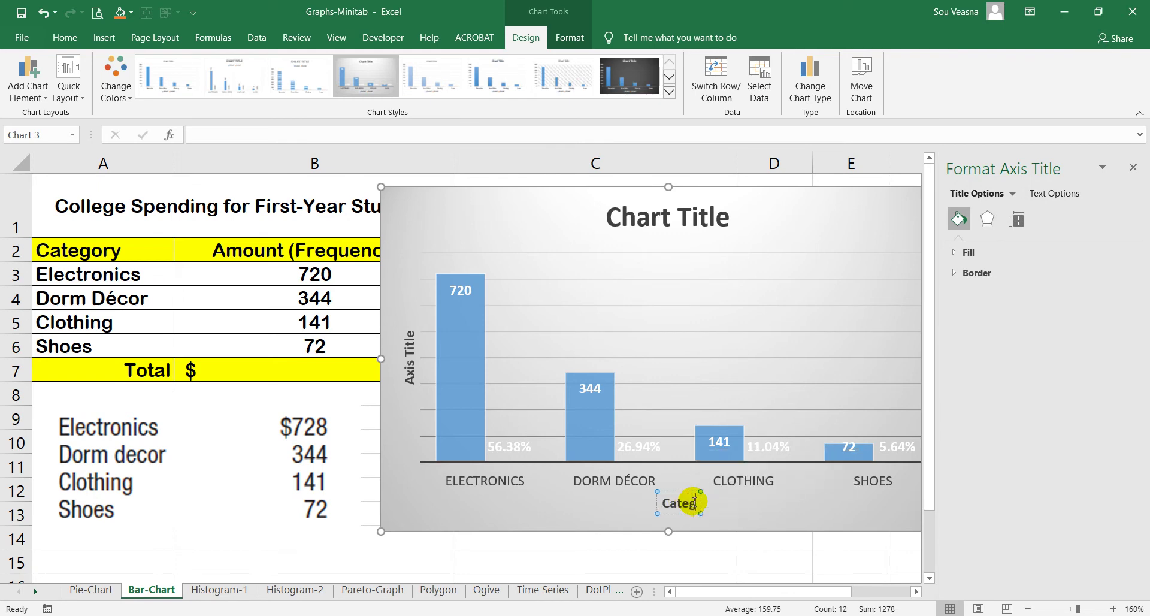
text(ory s)
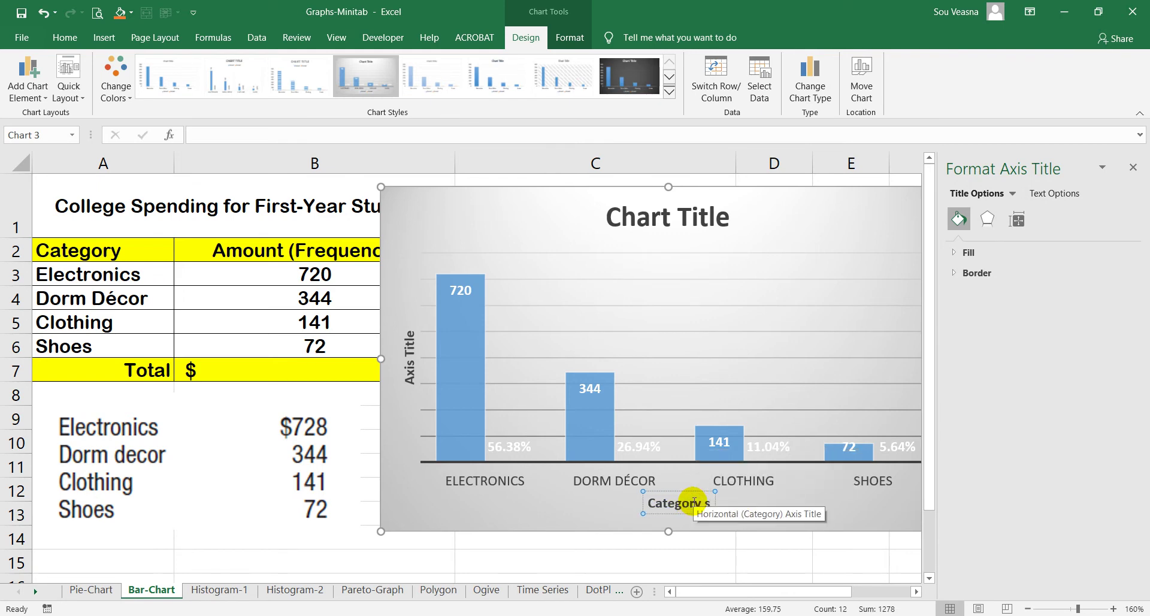
text(pe)
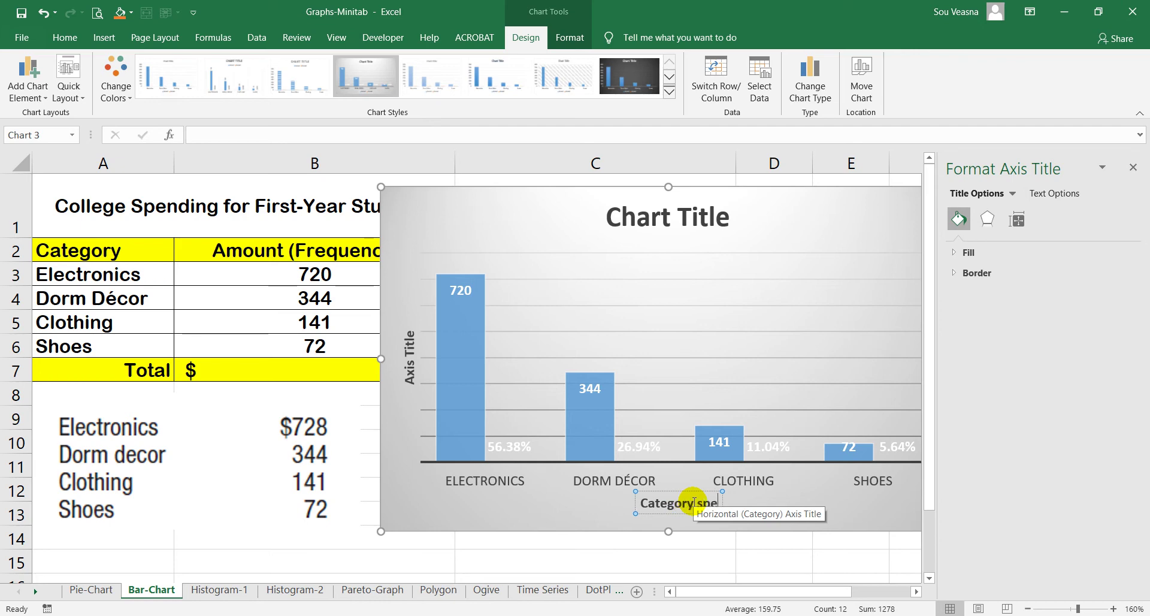
text(nding)
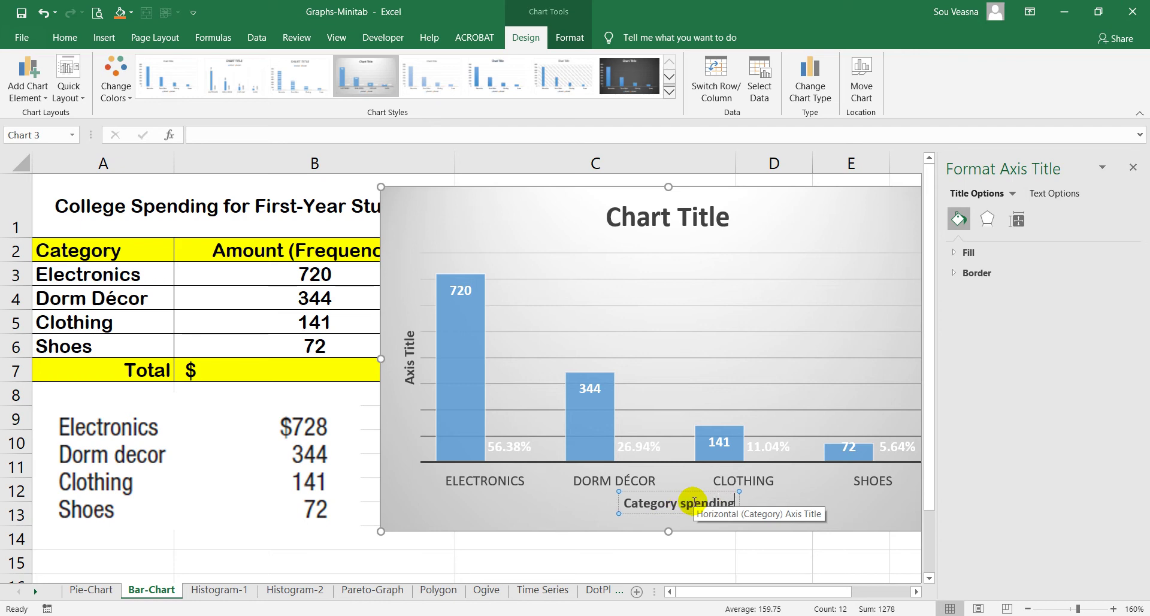
Replace the vertical Axis Title placeholder text with 'Amount($)'.
click(411, 354)
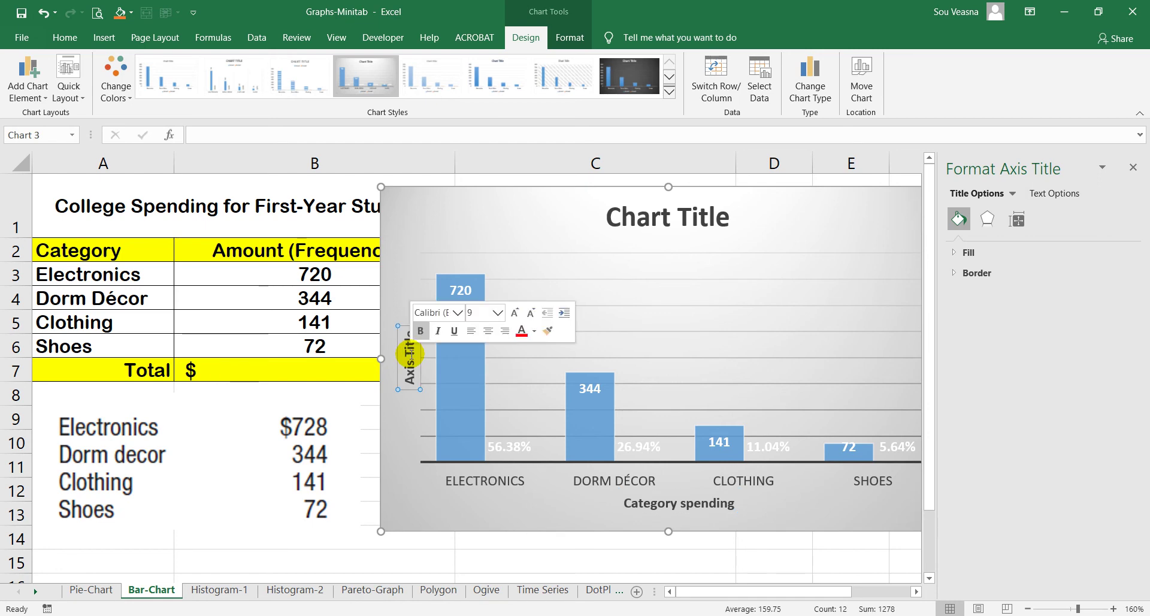
drag(410, 385, 409, 322)
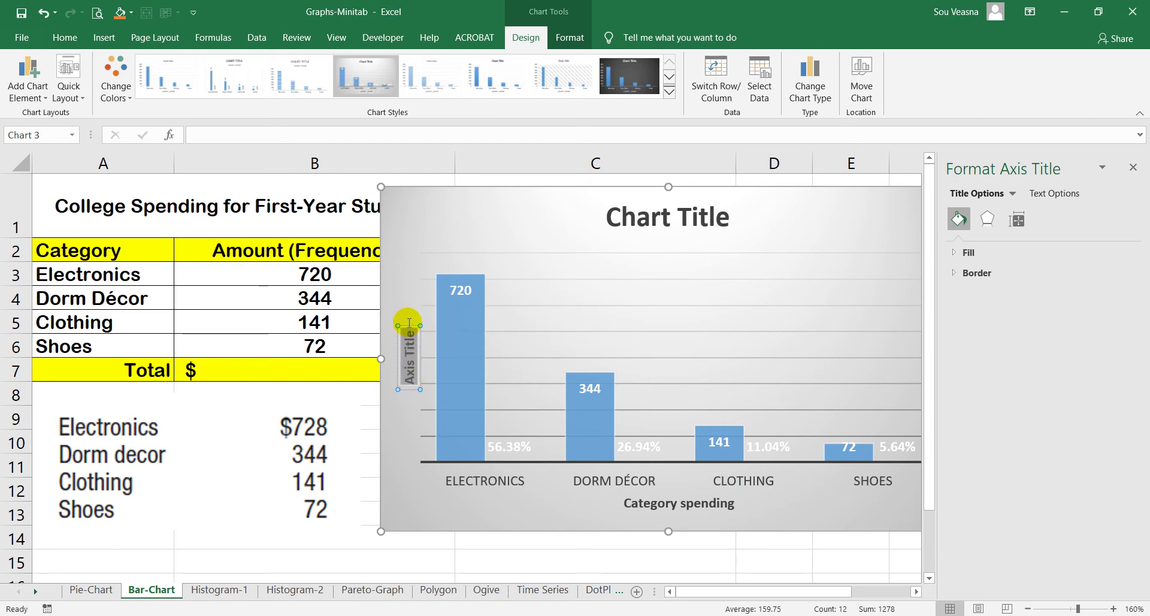
text(Amo)
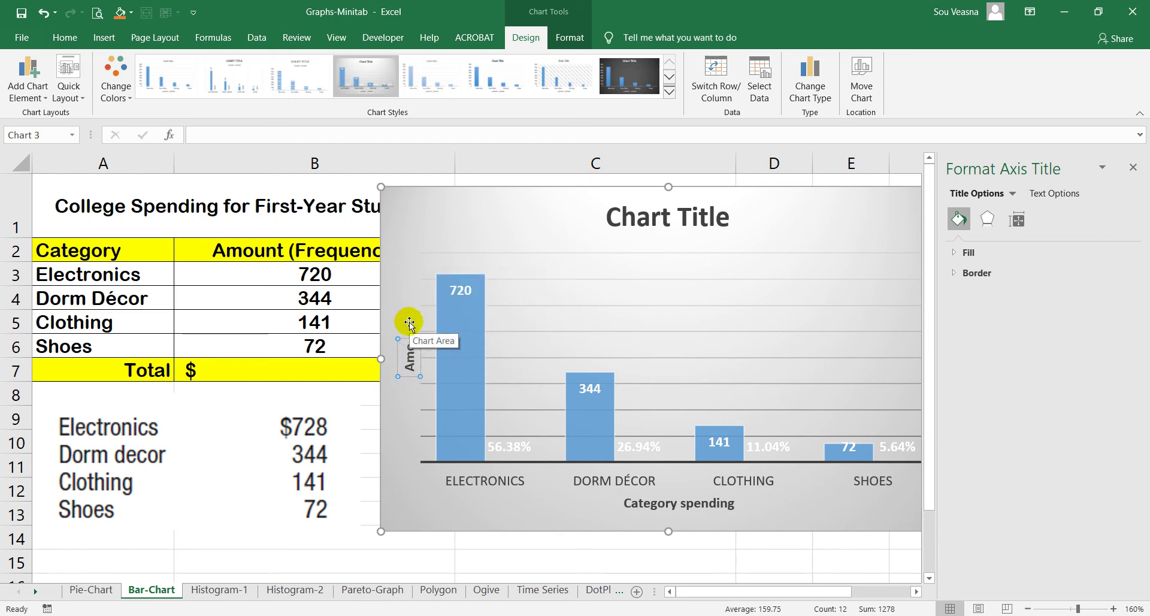
text(unt)
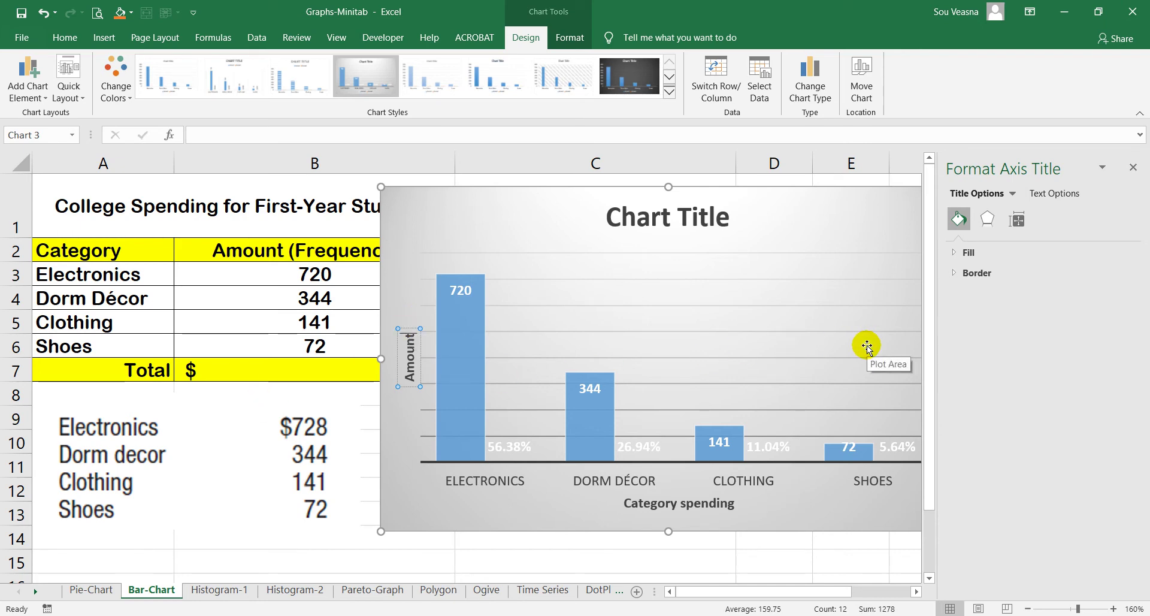
text(()
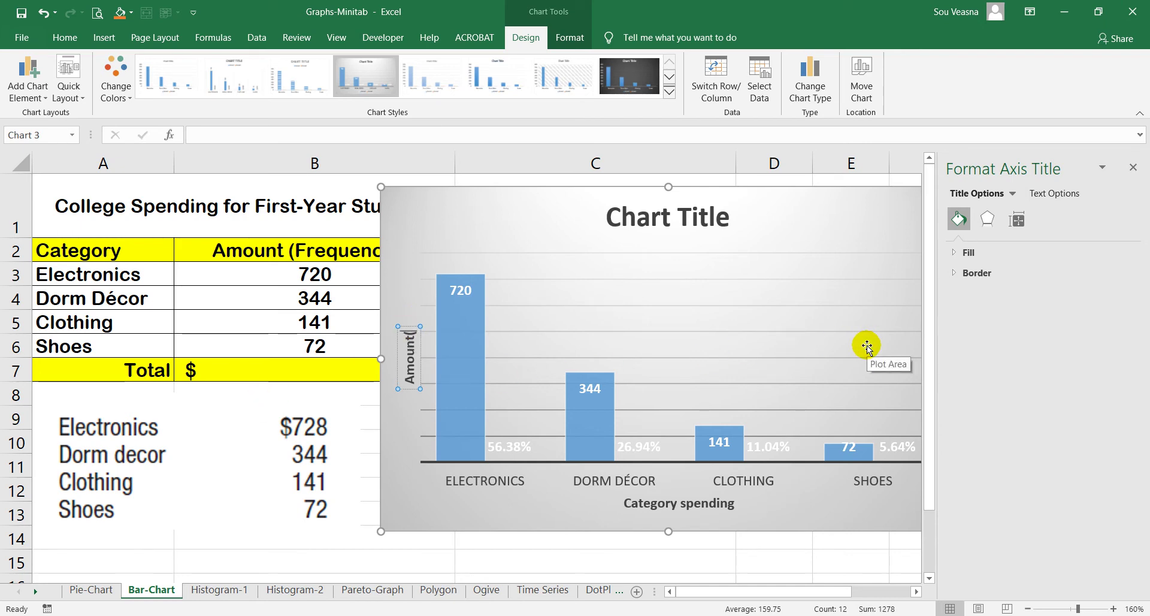
text($)
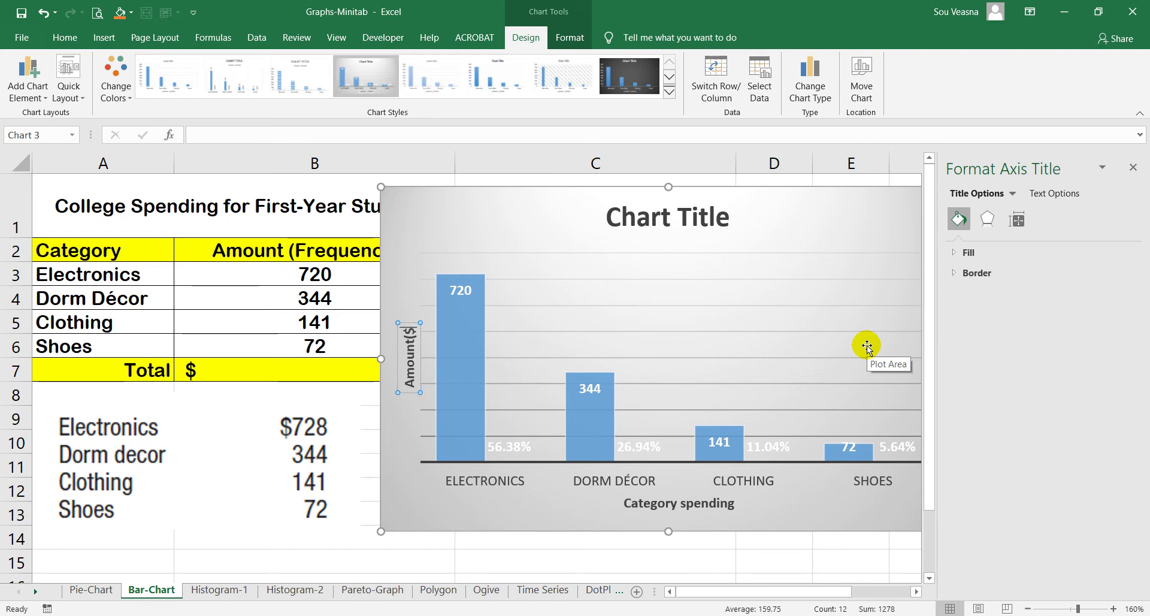
text())
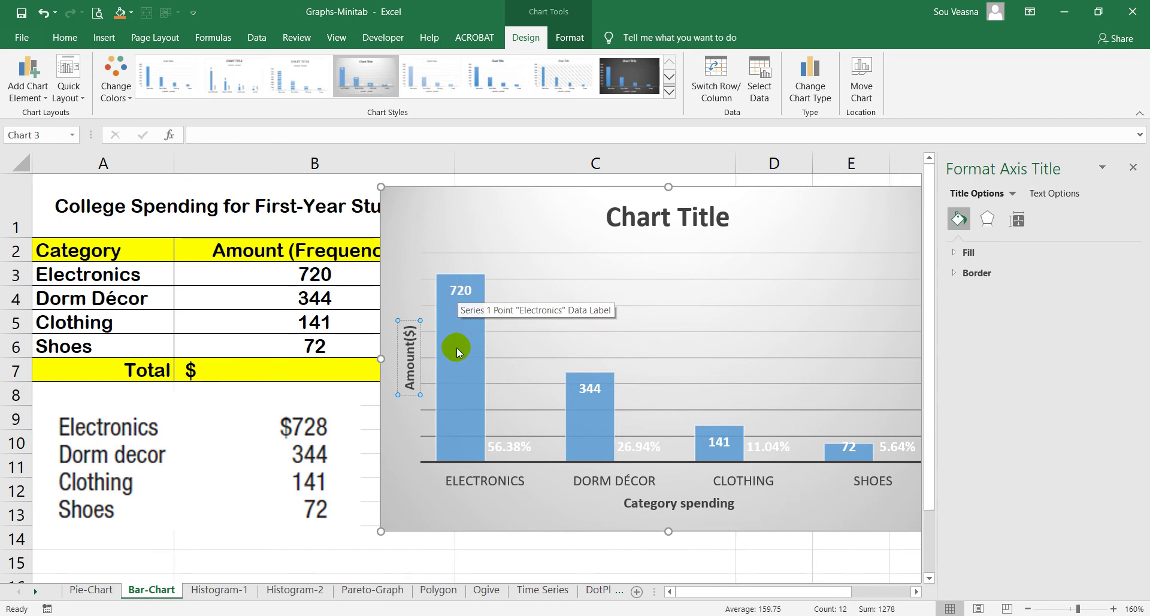
Replace the placeholder chart title with 'Bar-Chart: College Student Spending'.
click(1129, 169)
click(982, 435)
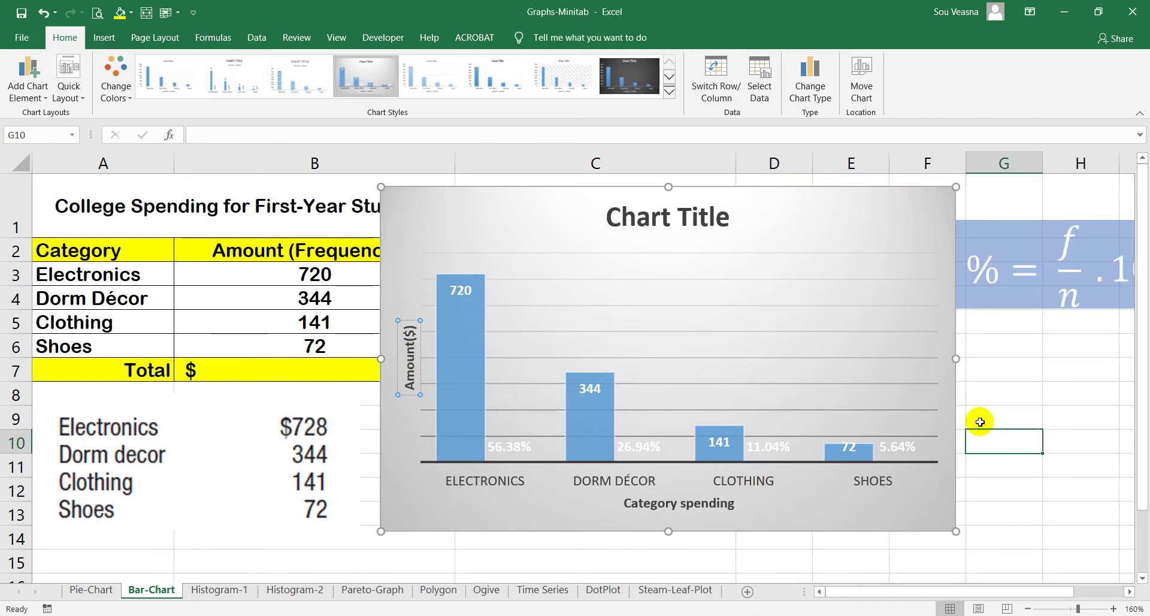
click(702, 219)
double_click(697, 223)
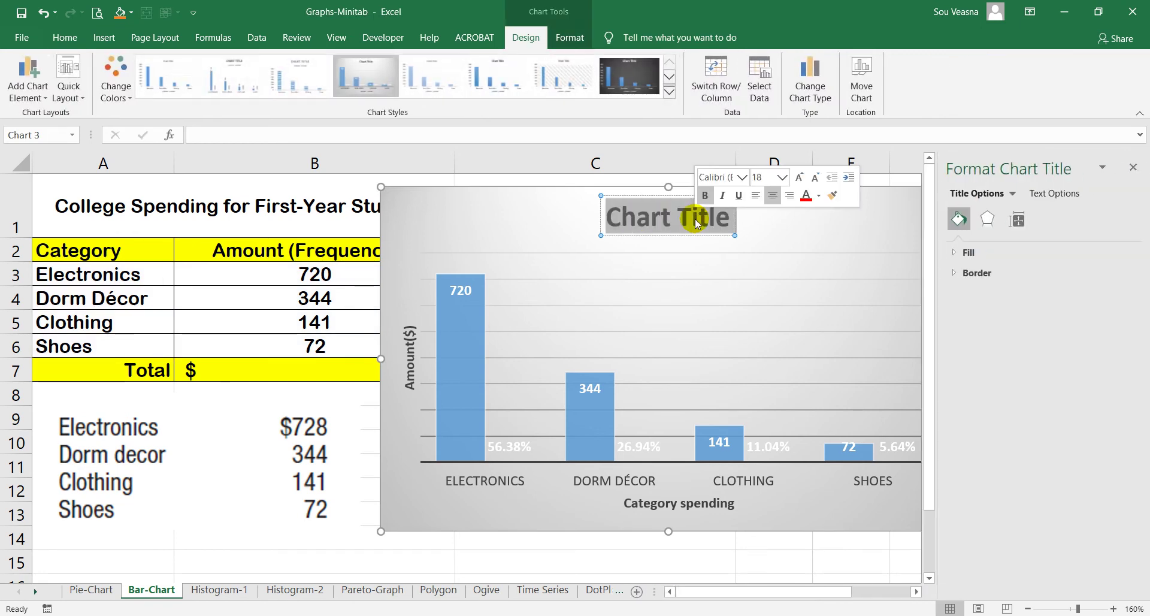
text(Bar)
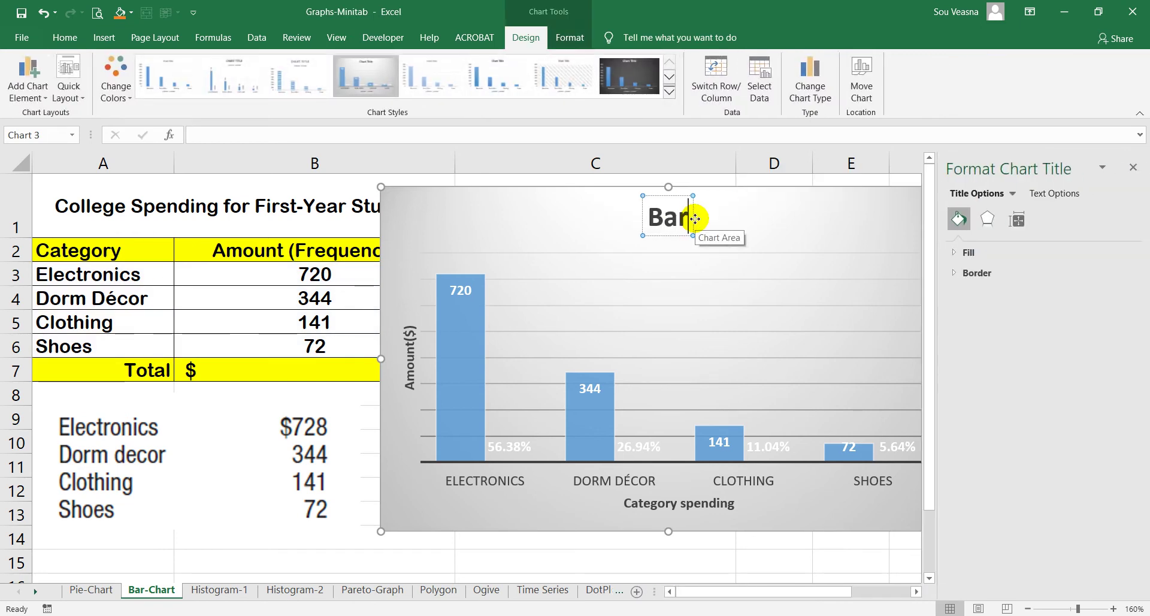
text(-Chart)
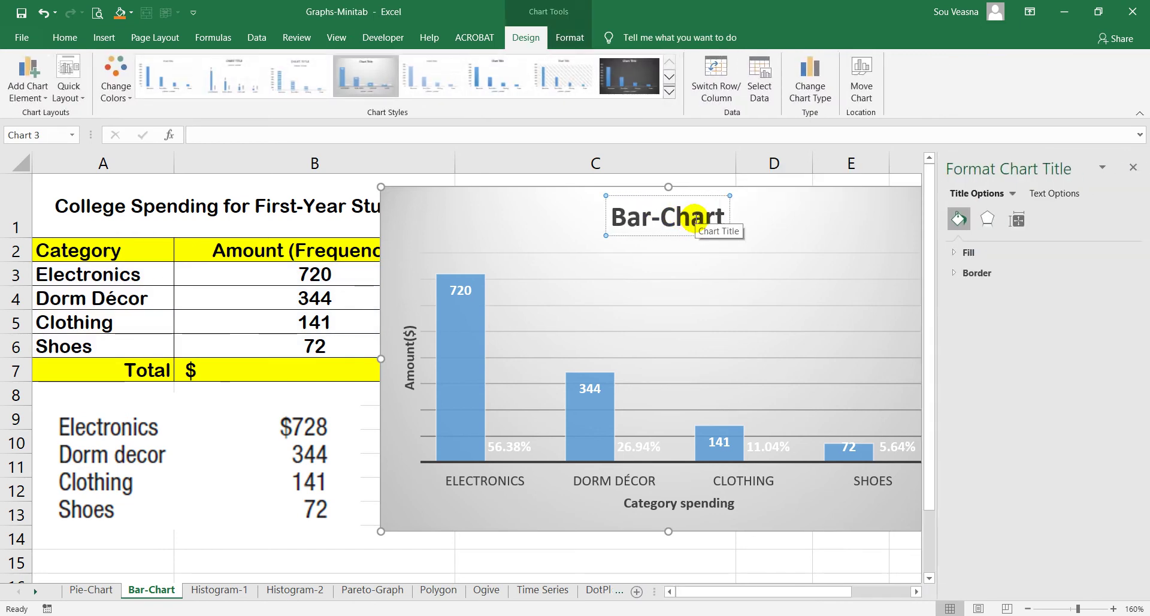
text(: C)
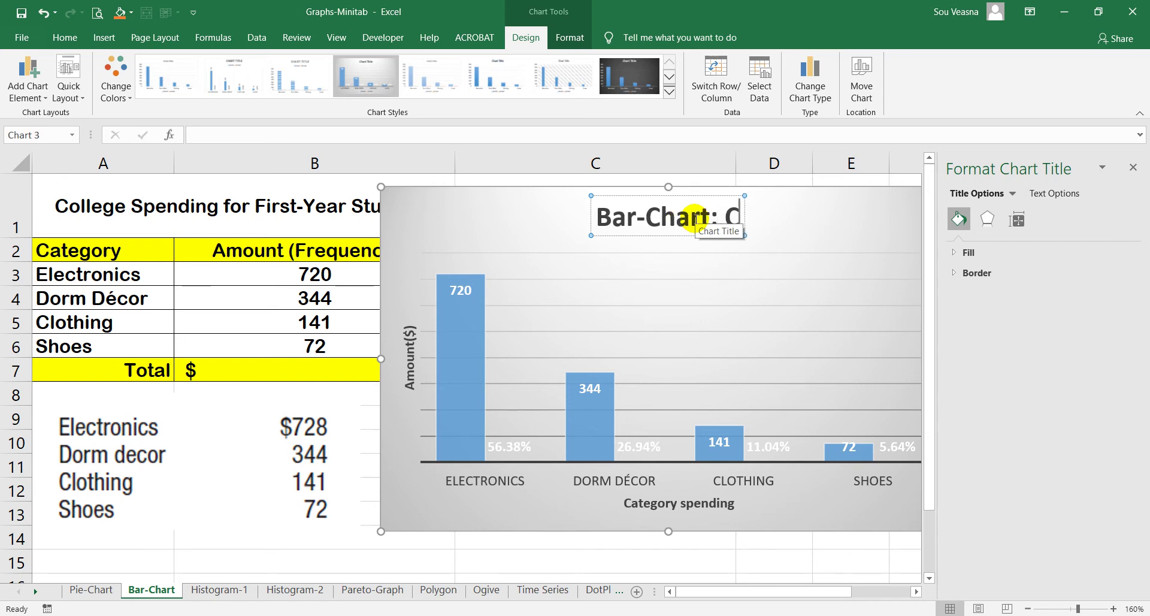
text(olle)
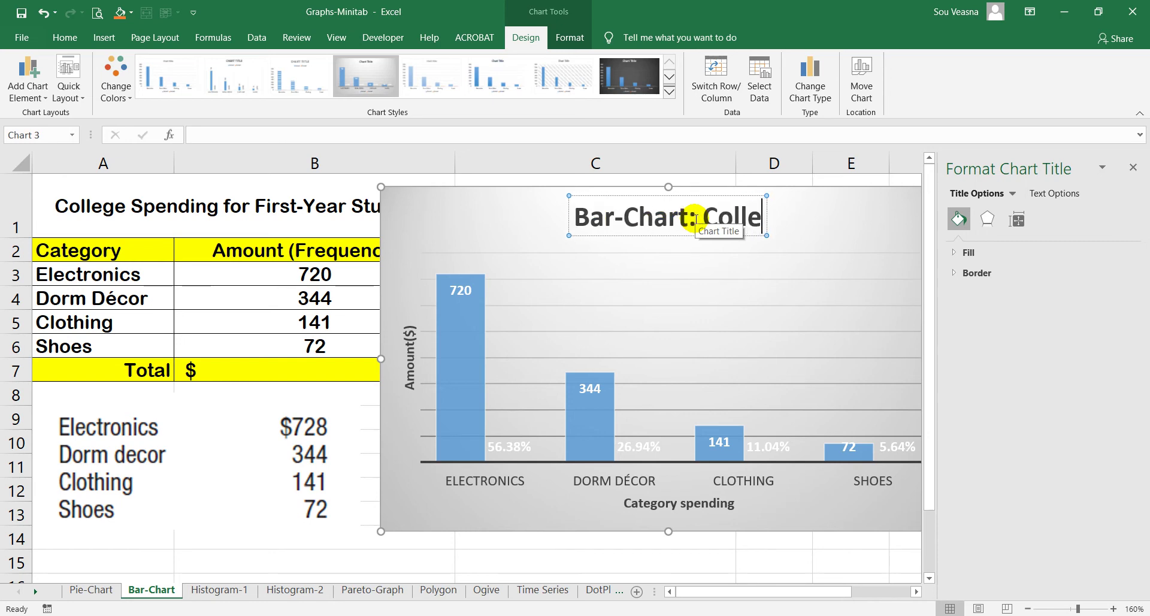
text(ge)
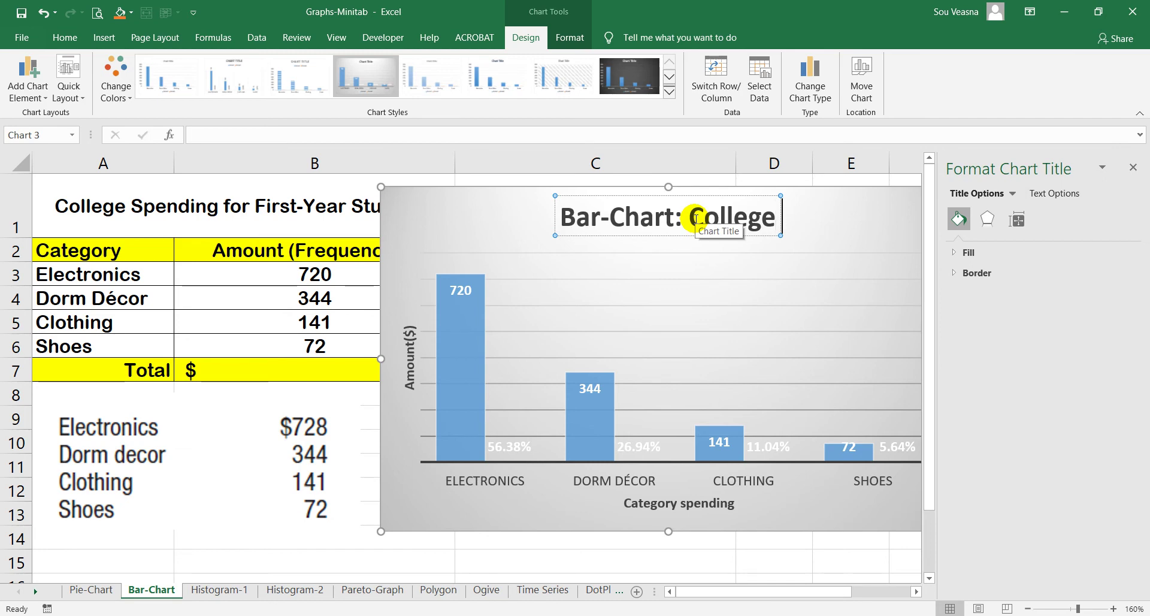
text( Stu)
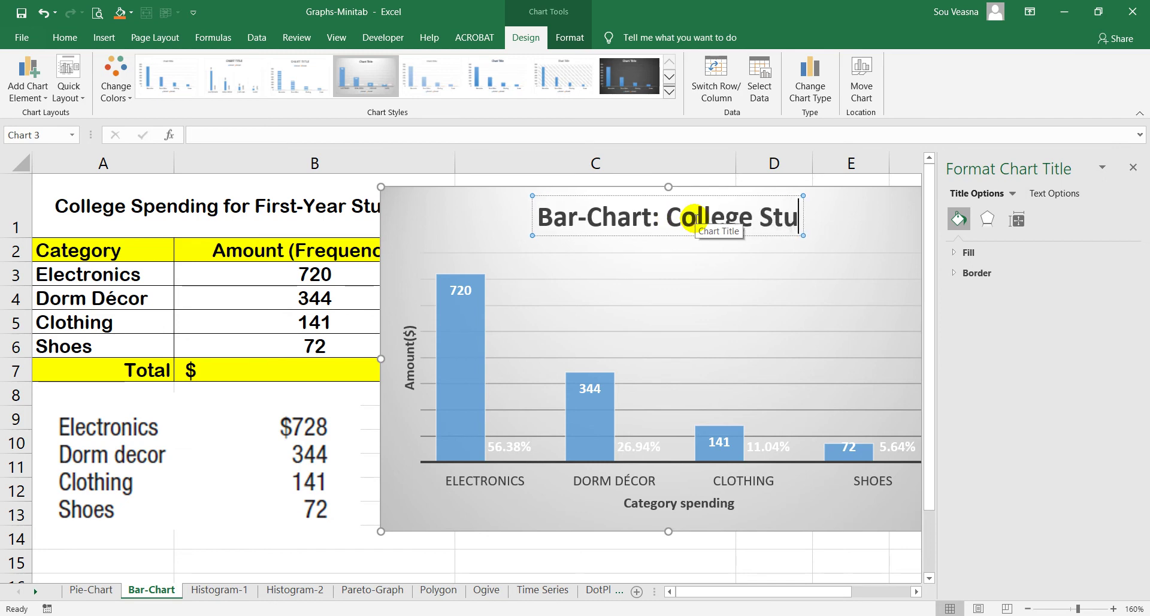
text(dent Sp)
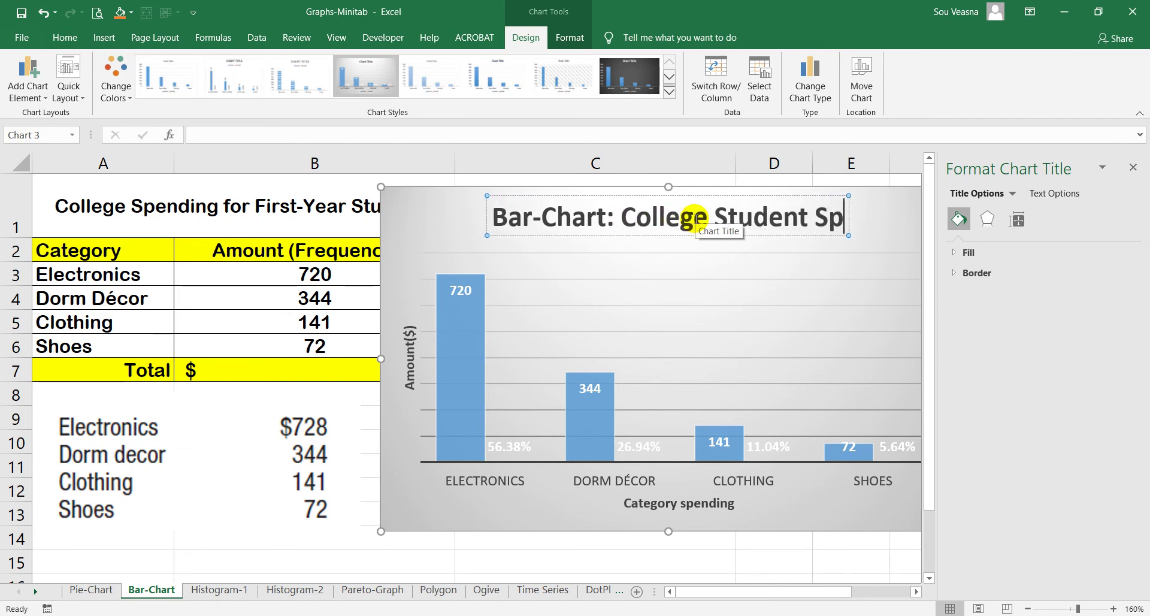
text(ending)
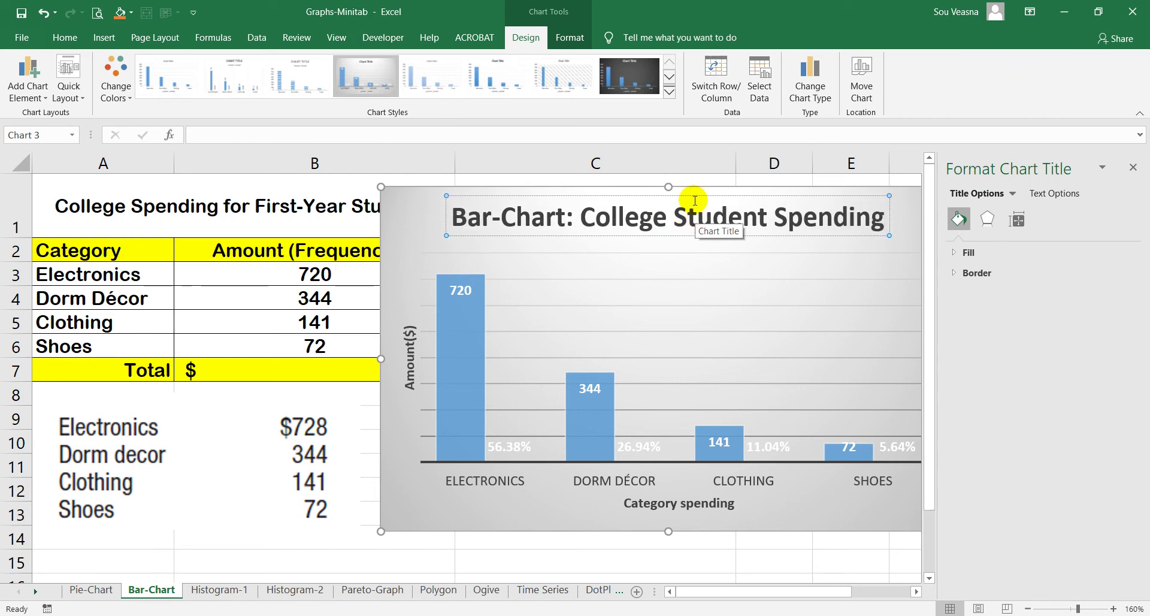
click(760, 238)
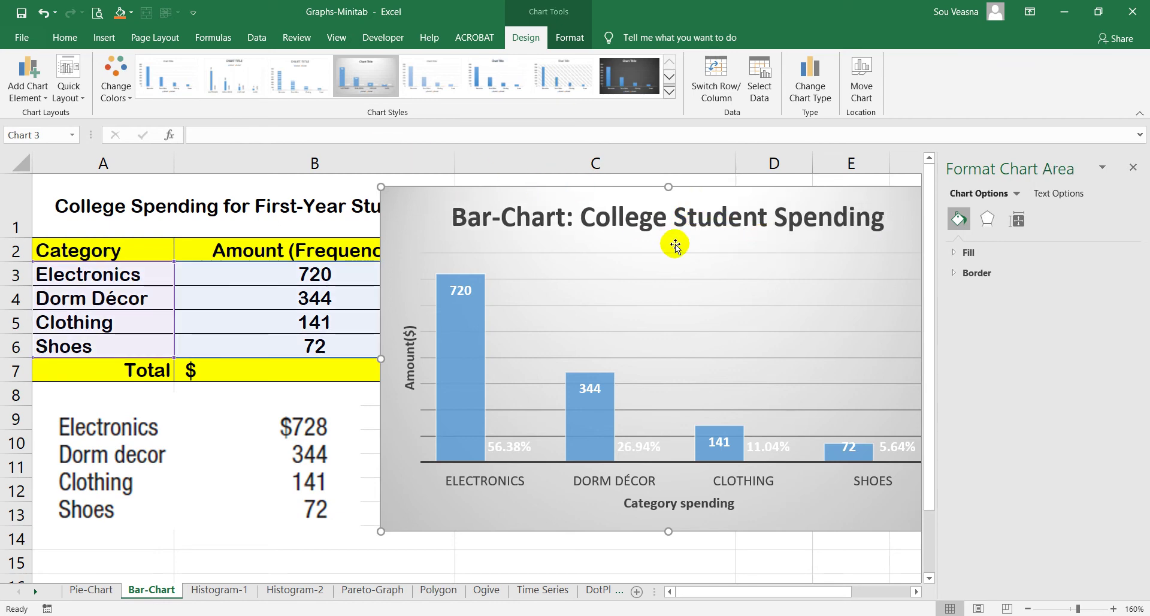
Shrink the chart title font from 18 to 14 with the Home font-size buttons.
click(1133, 167)
click(724, 219)
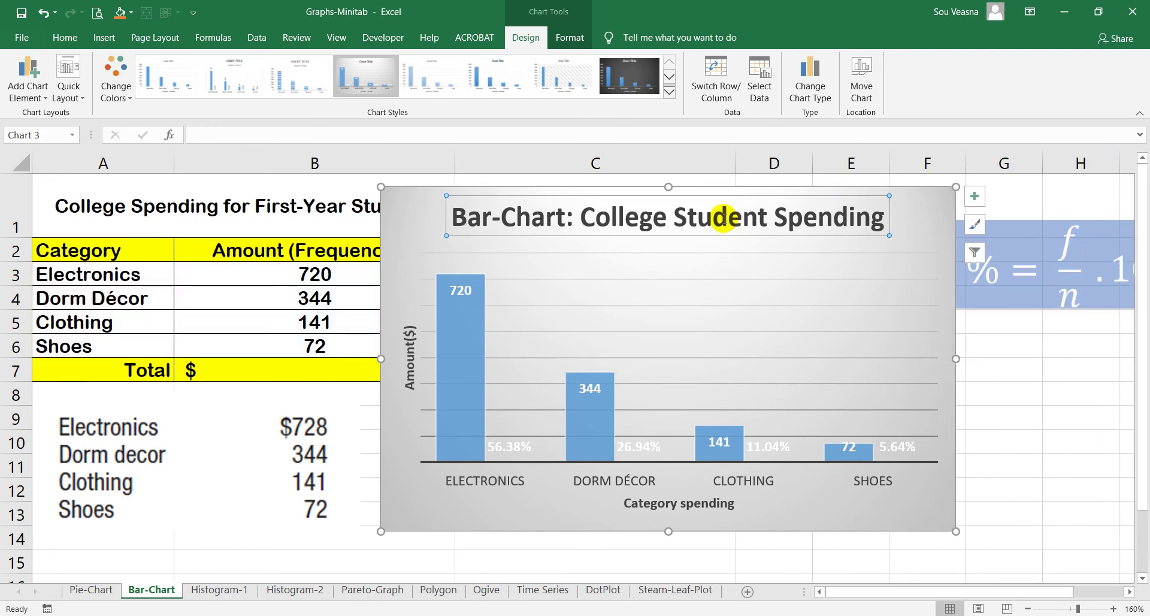
click(63, 37)
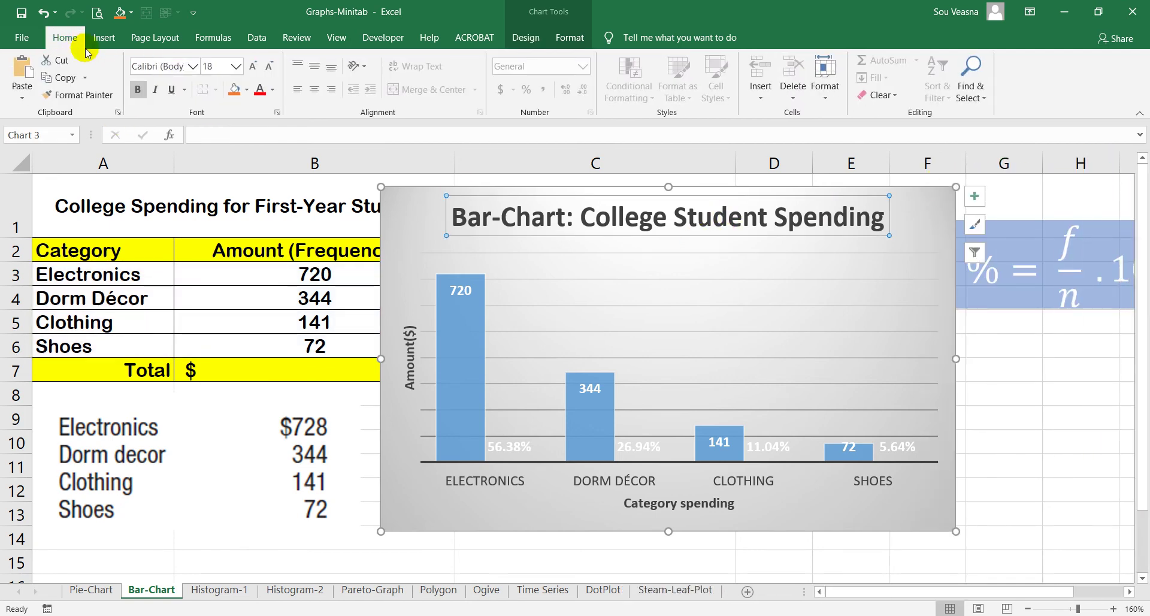
click(267, 70)
click(268, 70)
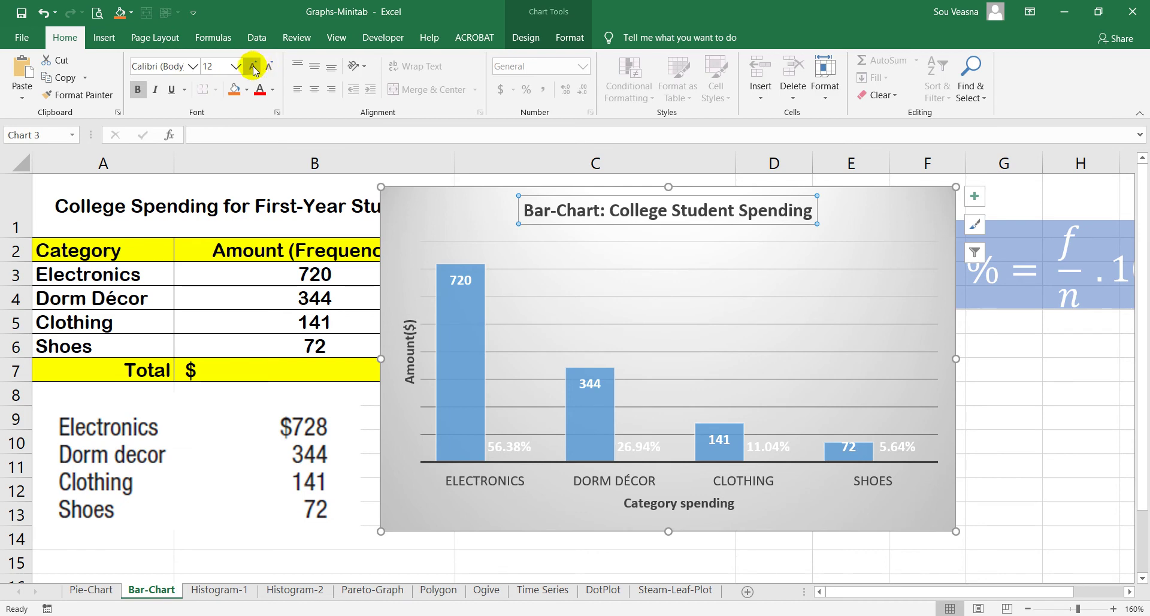
click(252, 67)
click(1065, 445)
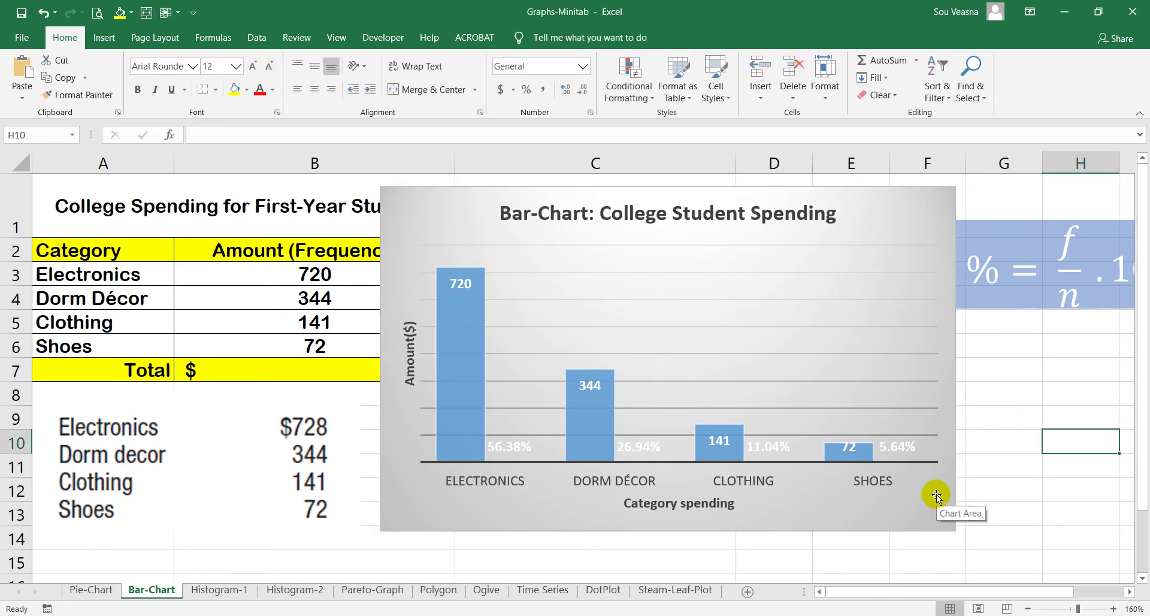
click(469, 327)
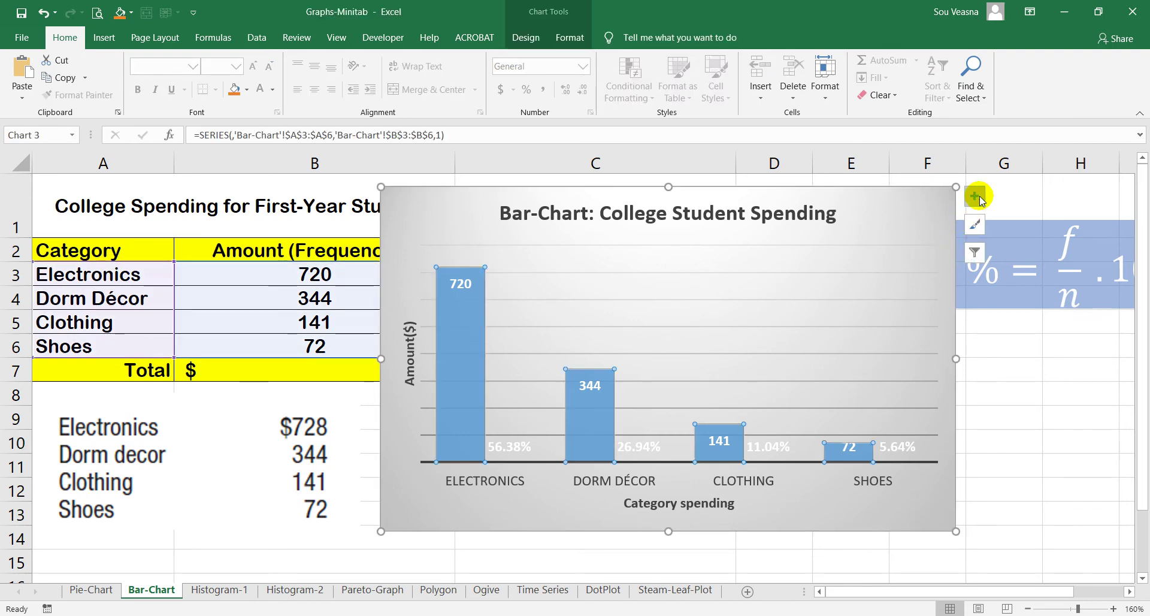
Give the Electronics bar a solid light green fill in Format Data Point.
double_click(474, 292)
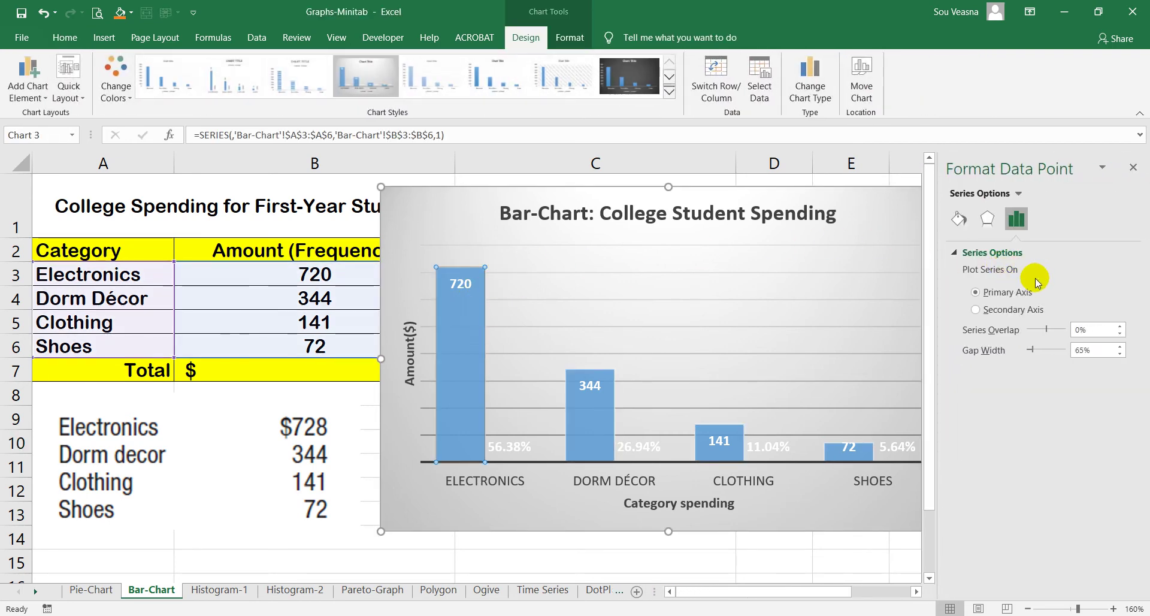
click(986, 222)
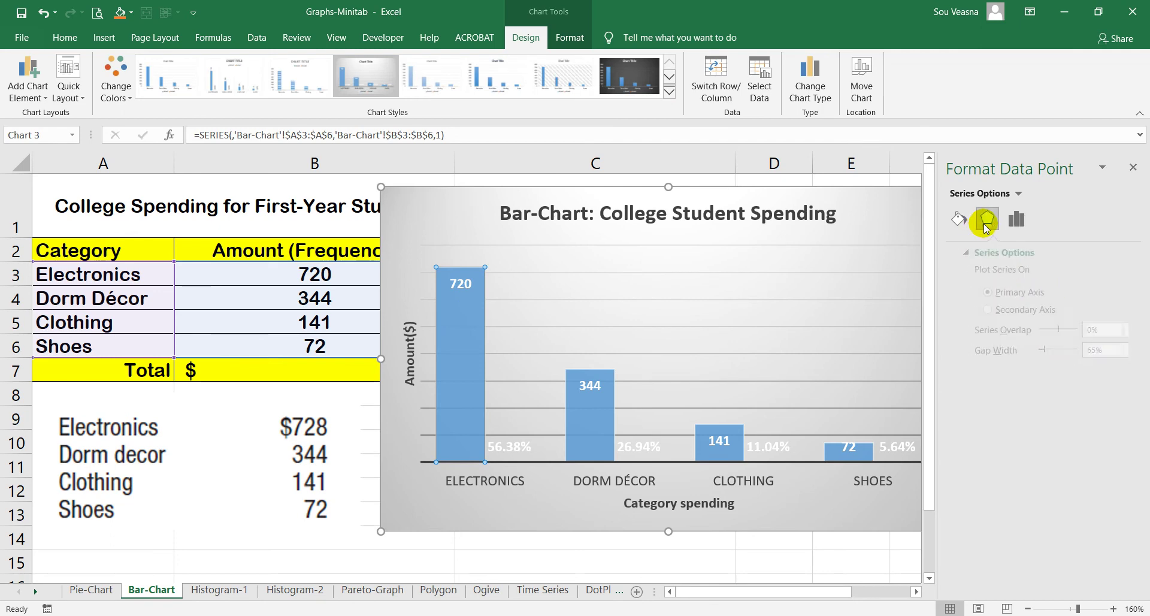
click(958, 220)
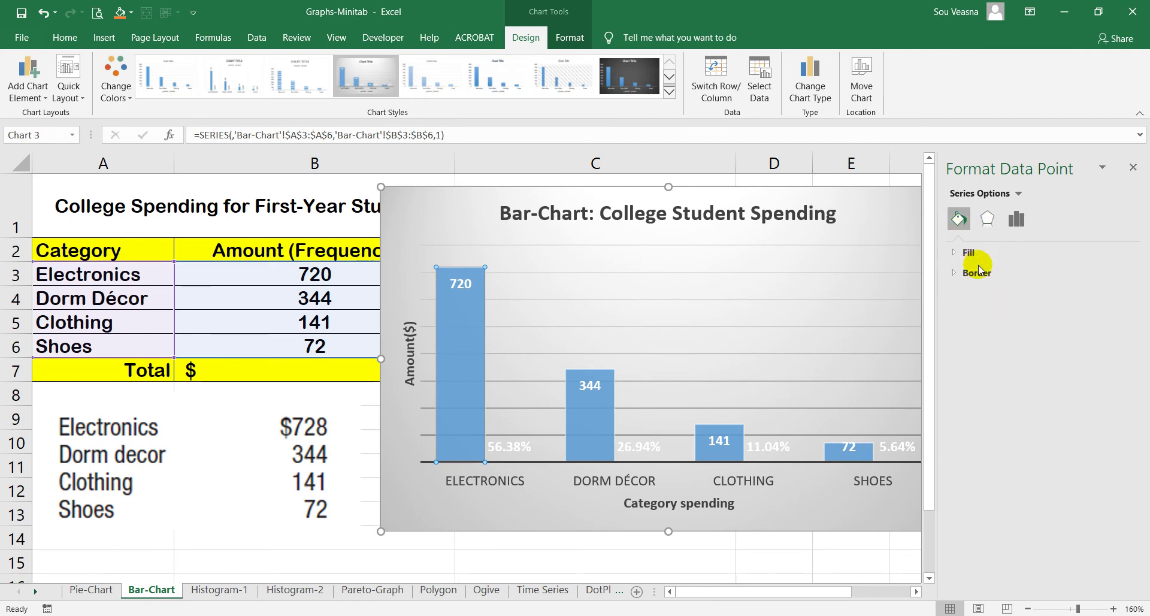
click(978, 272)
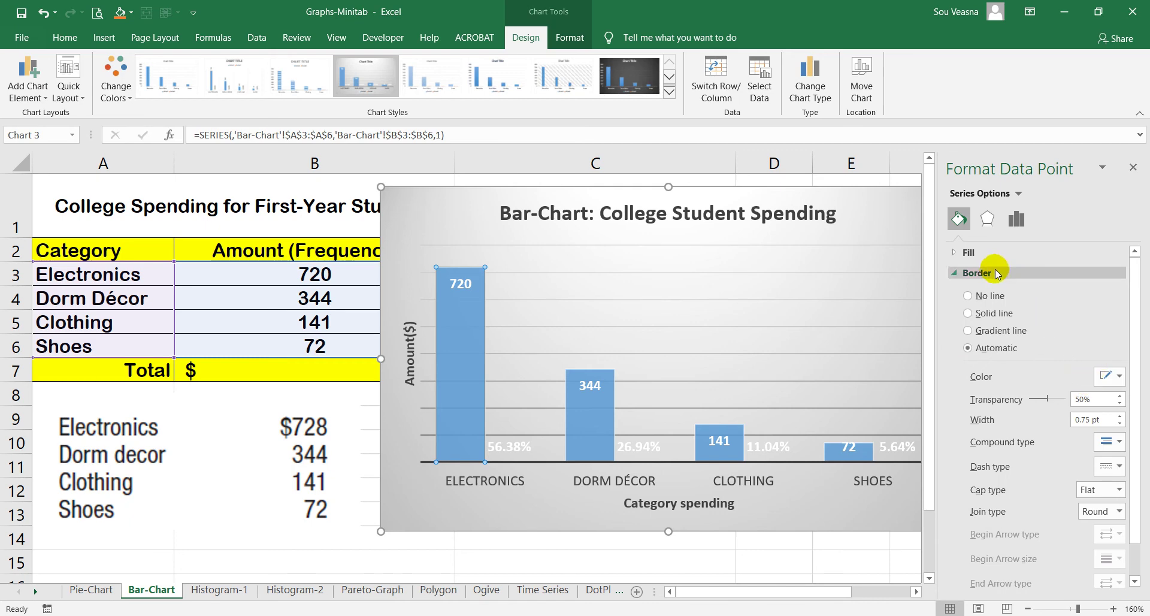
click(977, 253)
click(1109, 411)
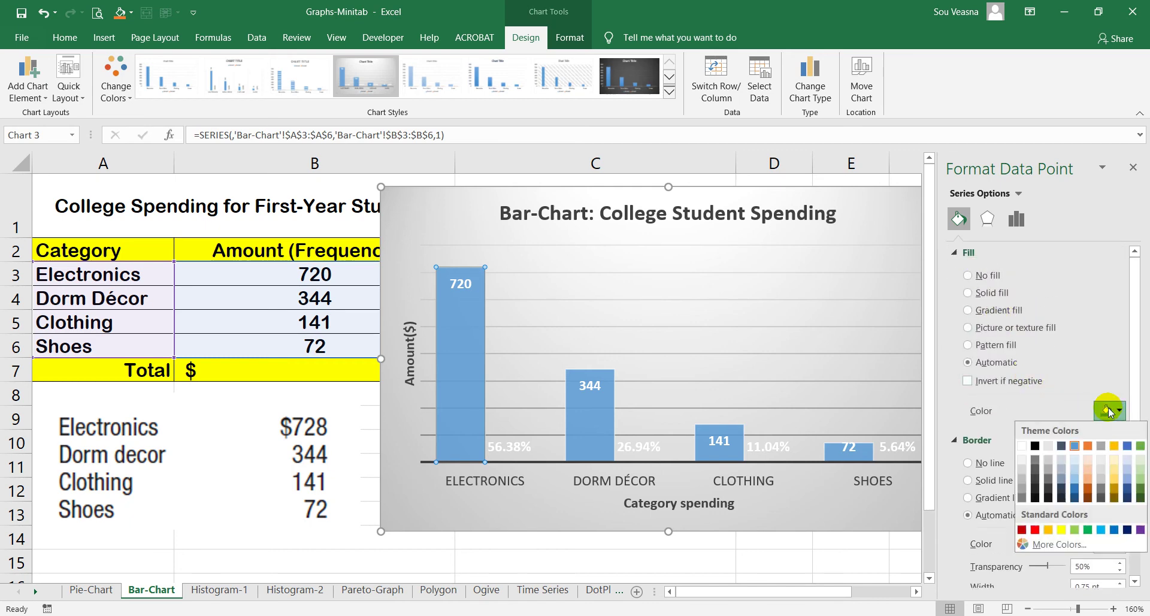
click(1075, 530)
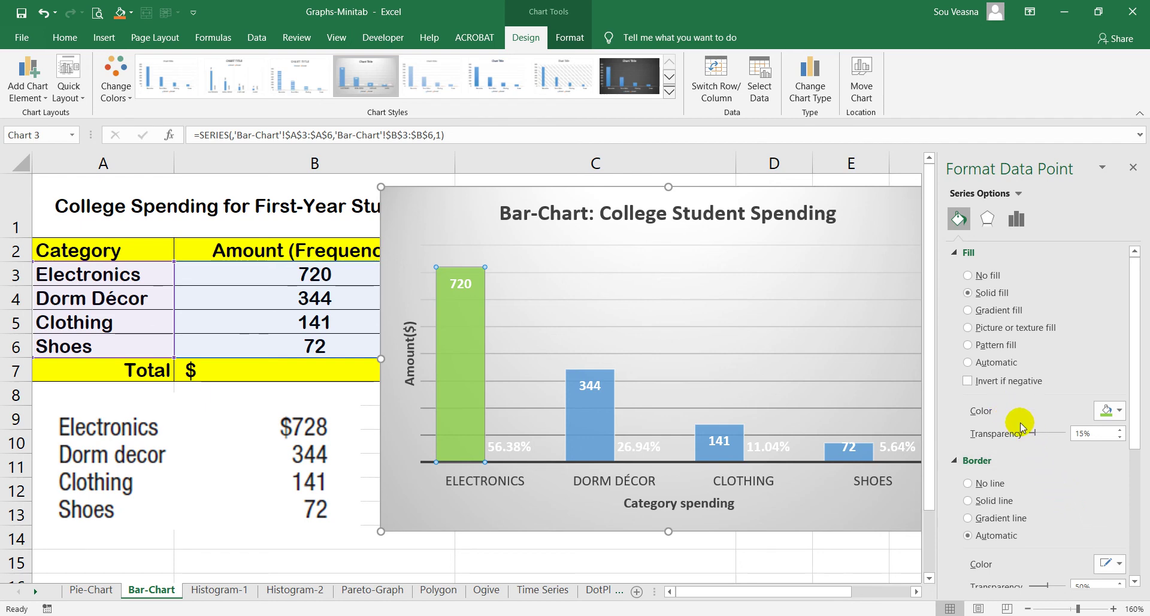
Try gradient, texture and stripe pattern fills on the Electronics bar, then restore Automatic.
click(993, 312)
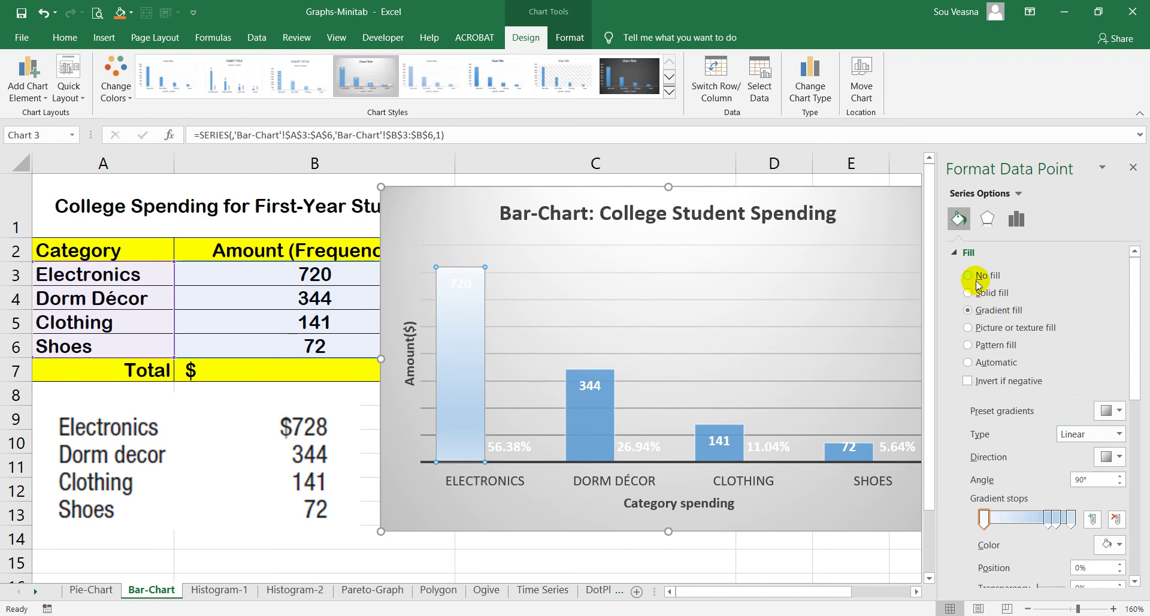
click(976, 277)
click(983, 310)
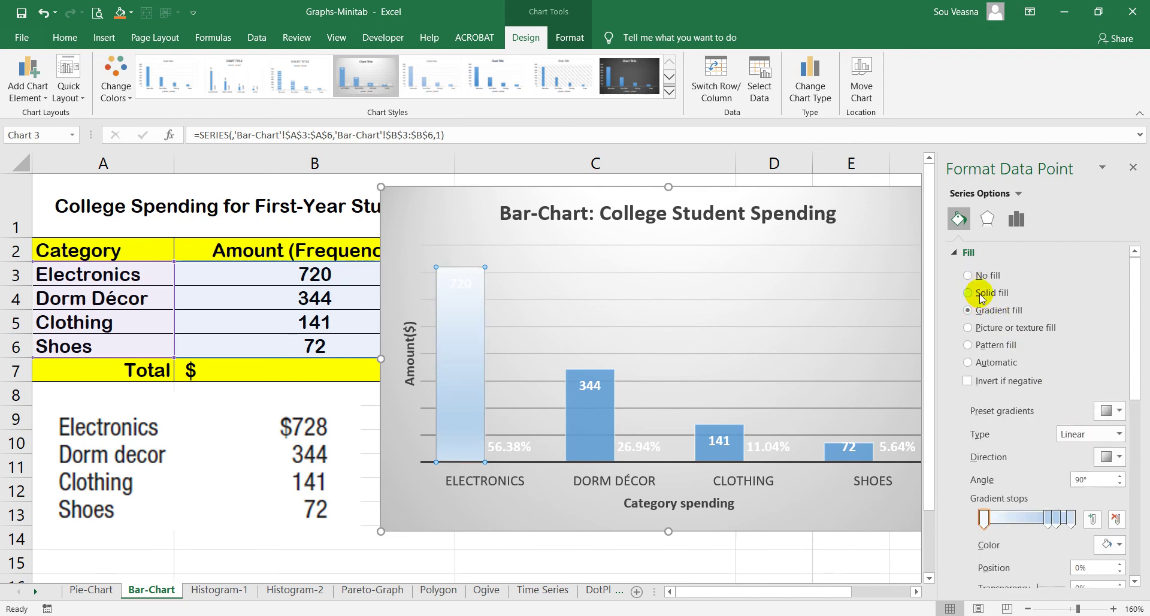
click(982, 327)
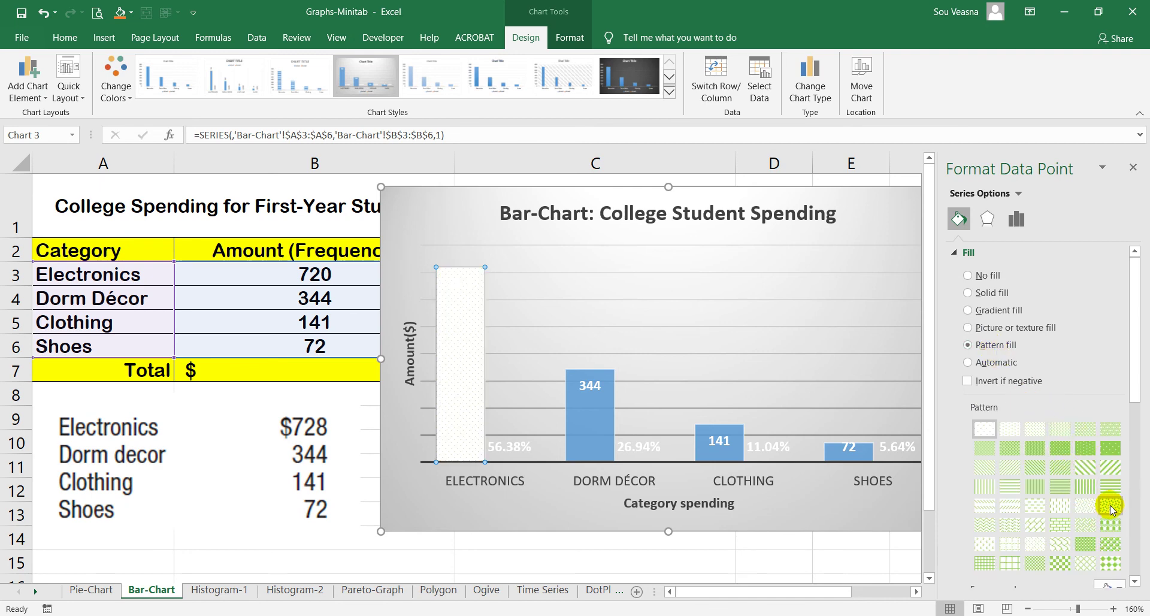
click(1109, 487)
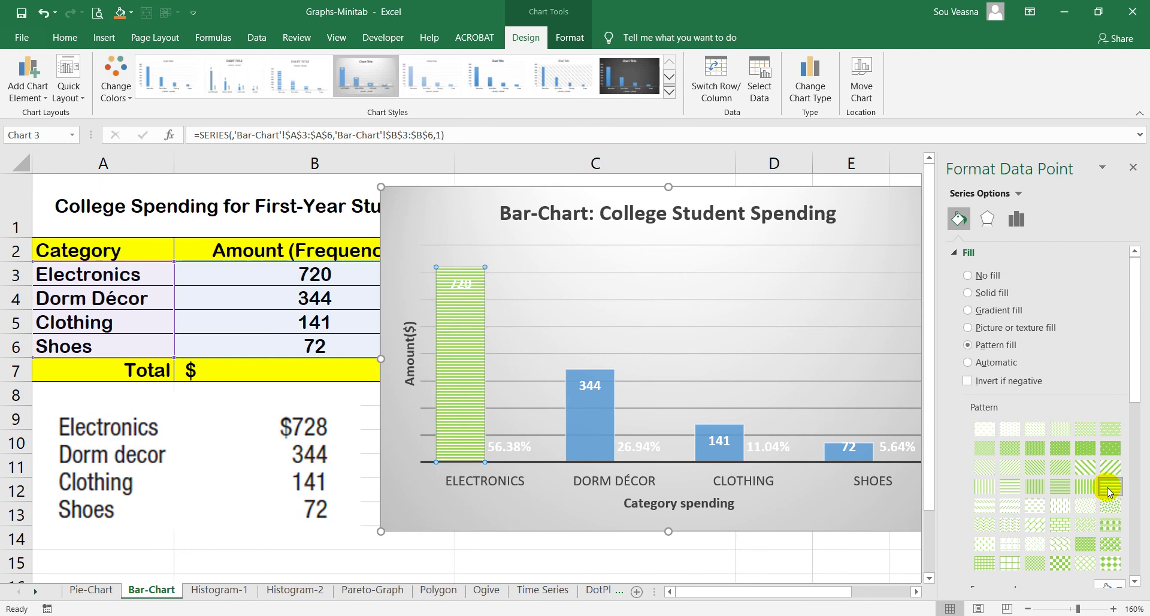
click(987, 545)
click(991, 506)
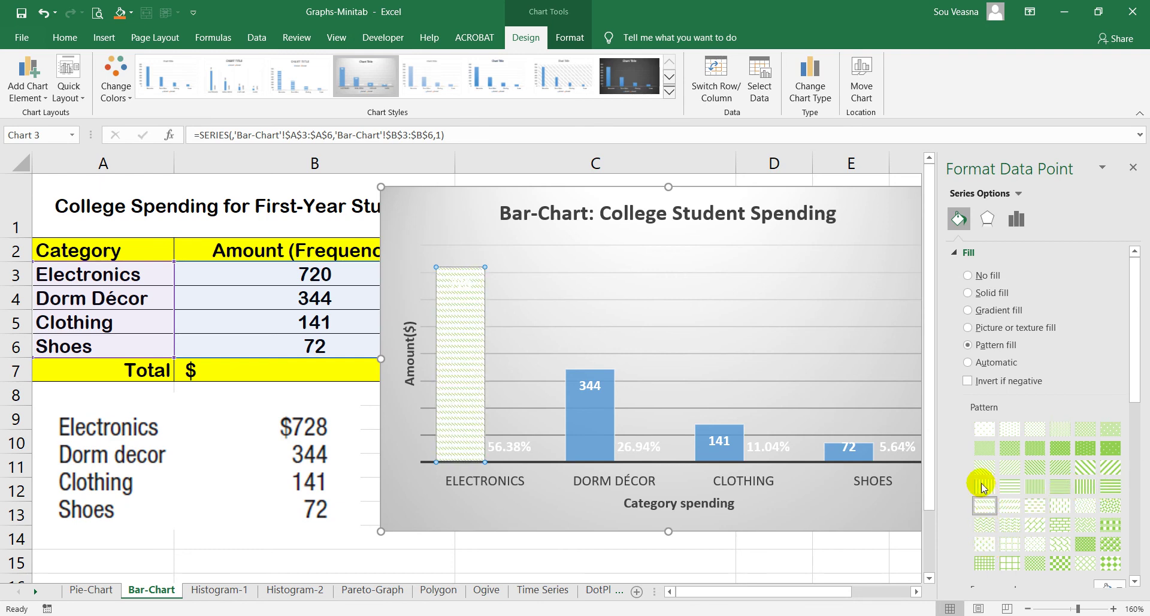
click(968, 363)
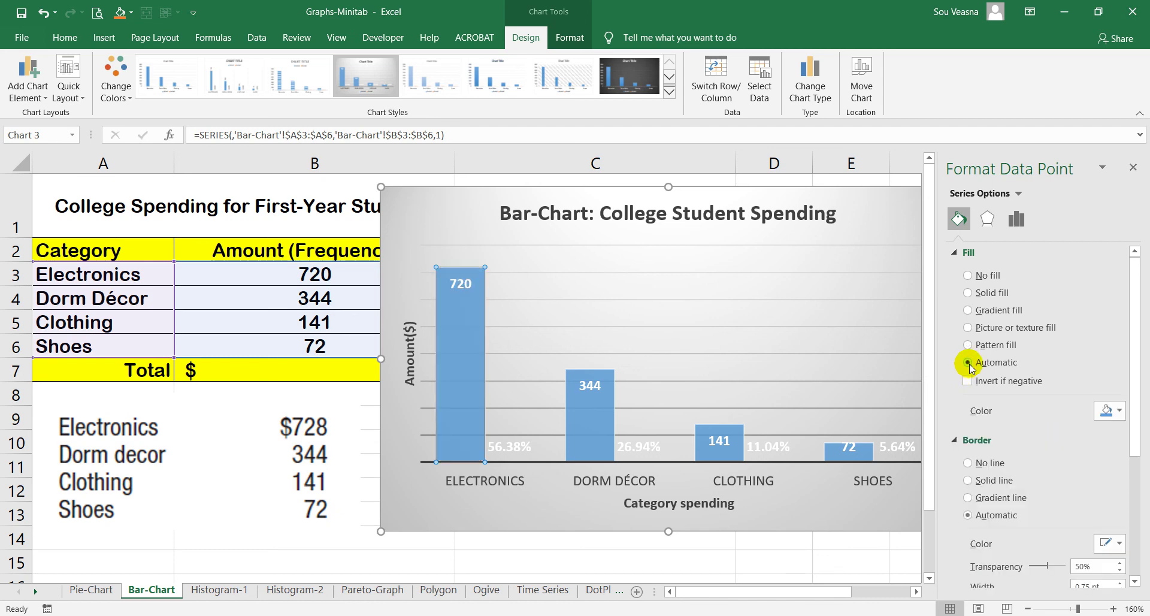
Select the whole chart and switch over to the PowerPoint presentation.
click(1133, 169)
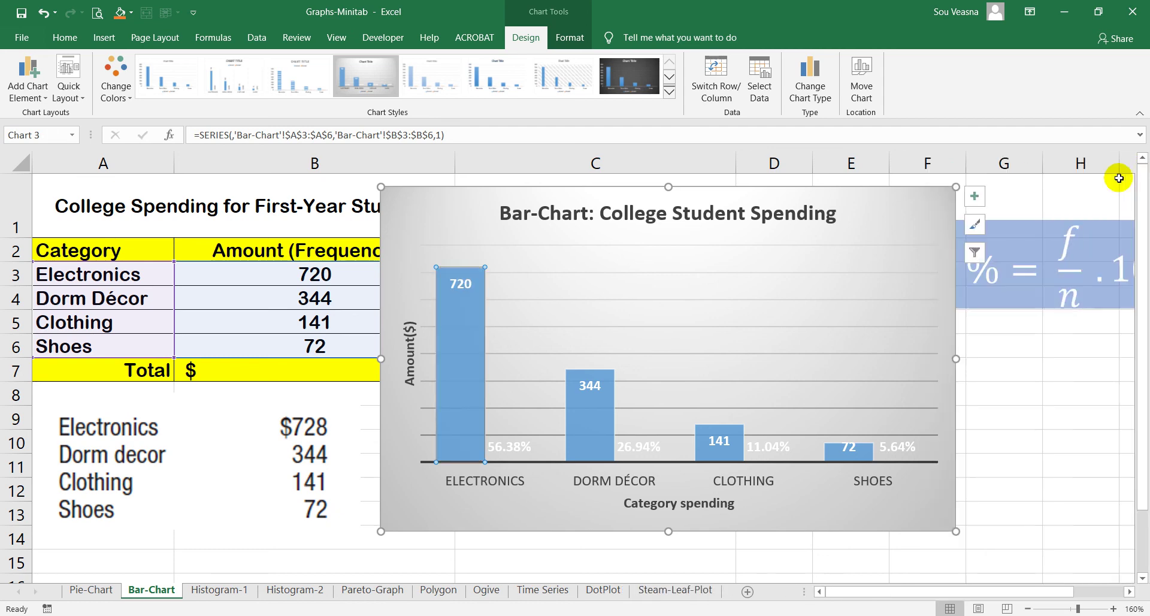
click(985, 413)
click(923, 386)
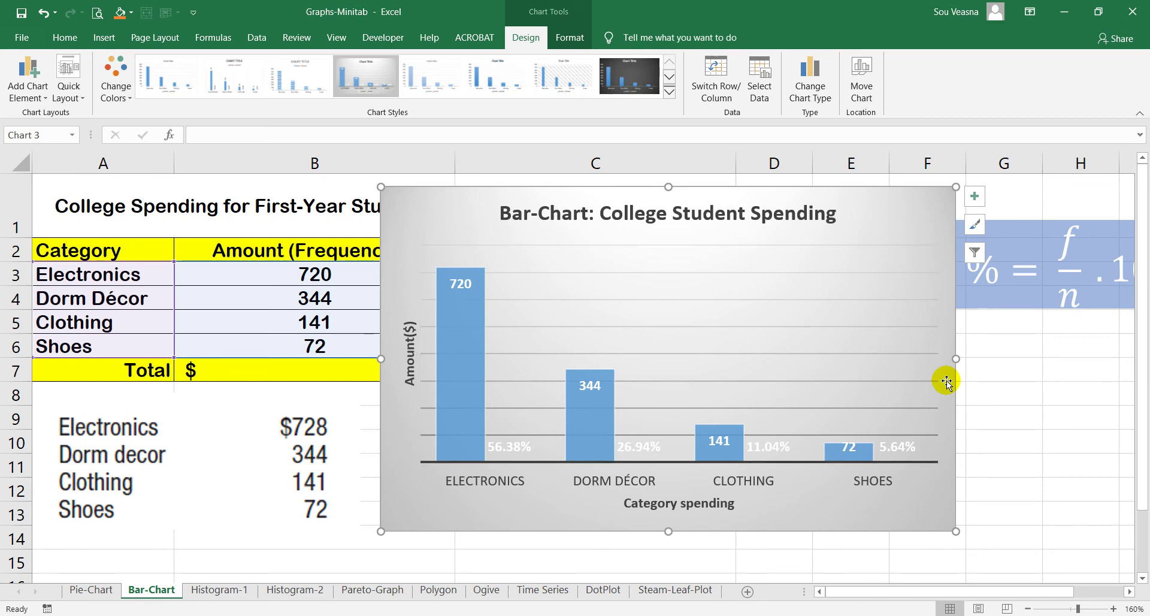
key(alt+Tab)
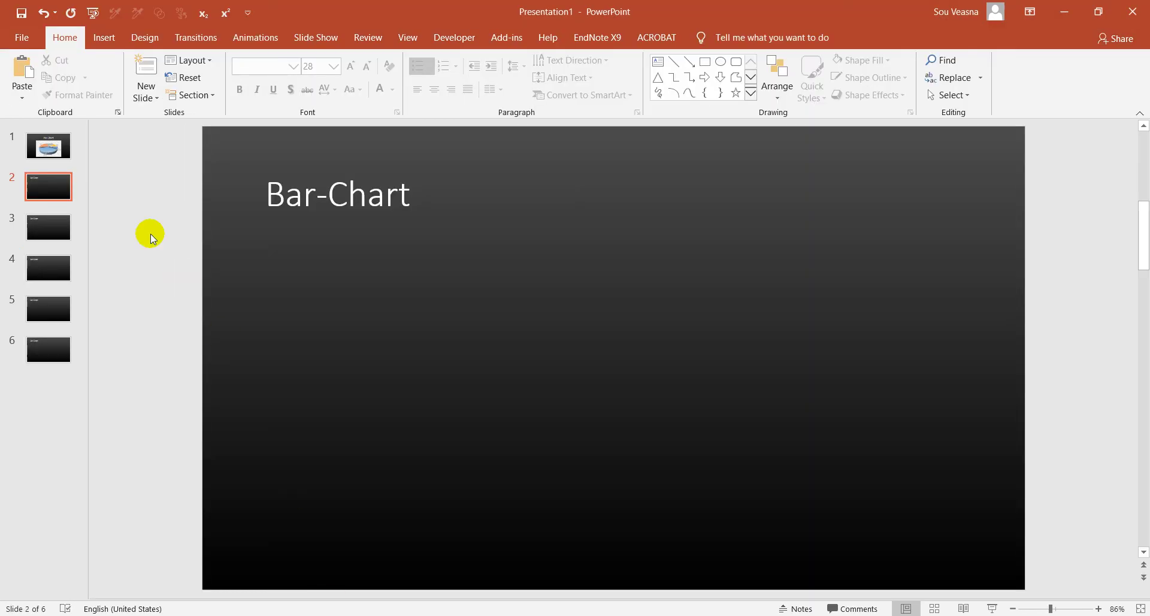
Paste the chart onto slide 2 keeping source formatting and embedding the workbook.
click(48, 187)
click(29, 99)
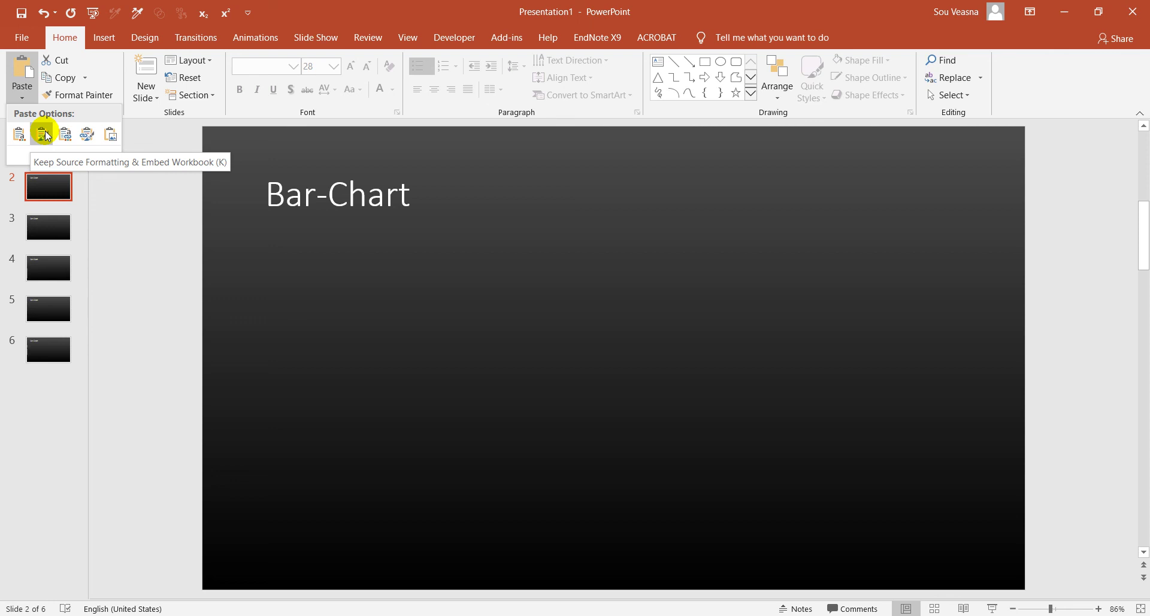
click(45, 132)
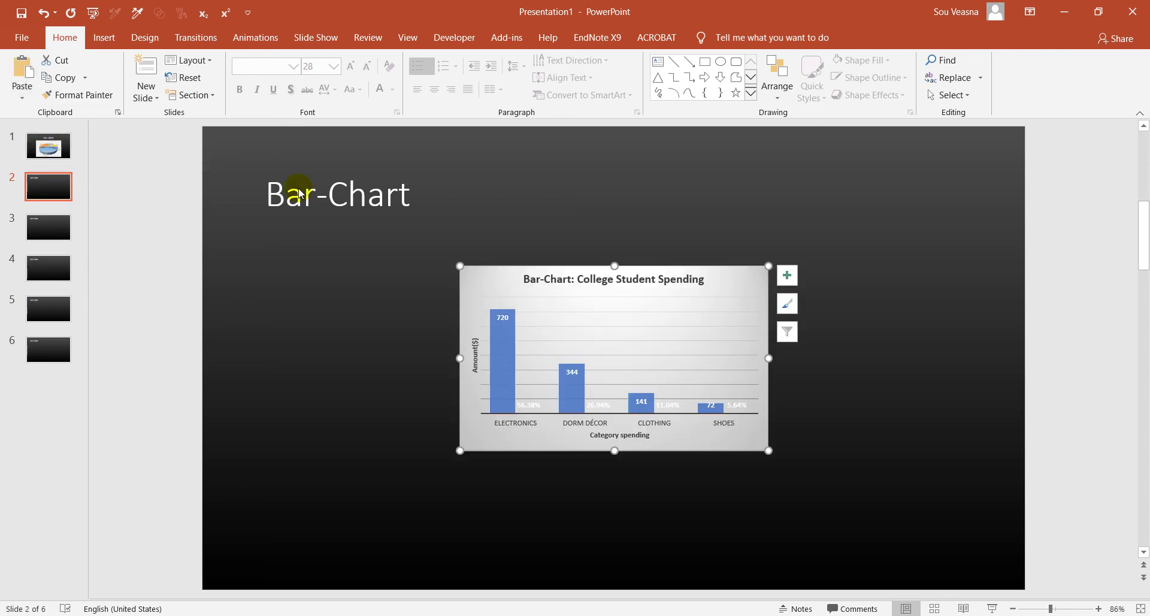
Move the pasted chart left and enlarge it to fill most of the slide.
drag(742, 272, 577, 260)
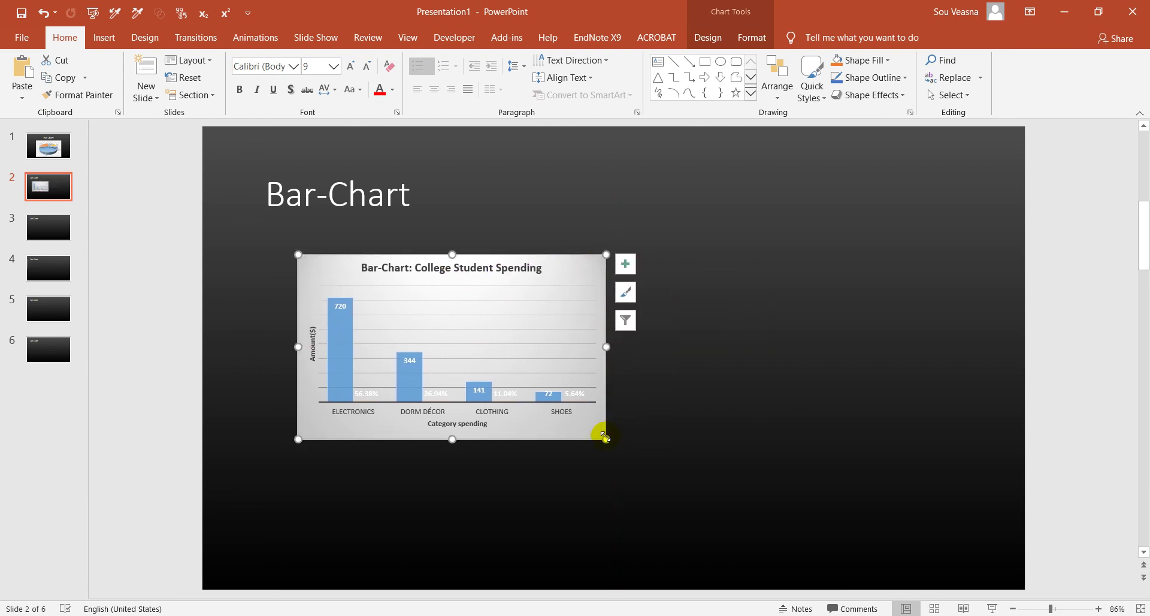
drag(605, 438, 793, 543)
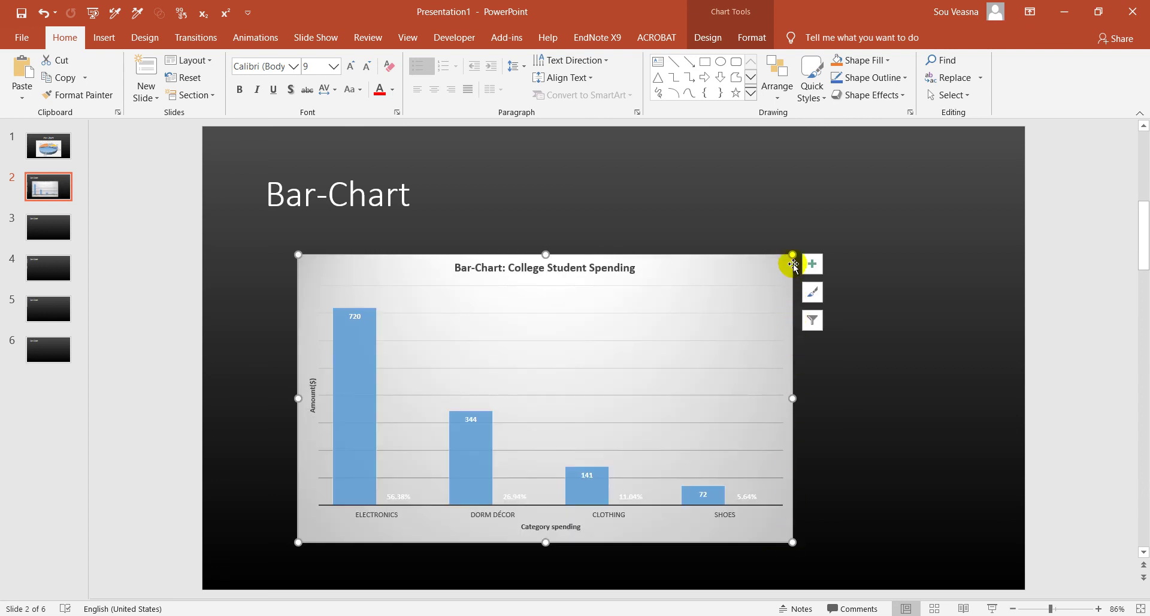
drag(793, 254, 840, 230)
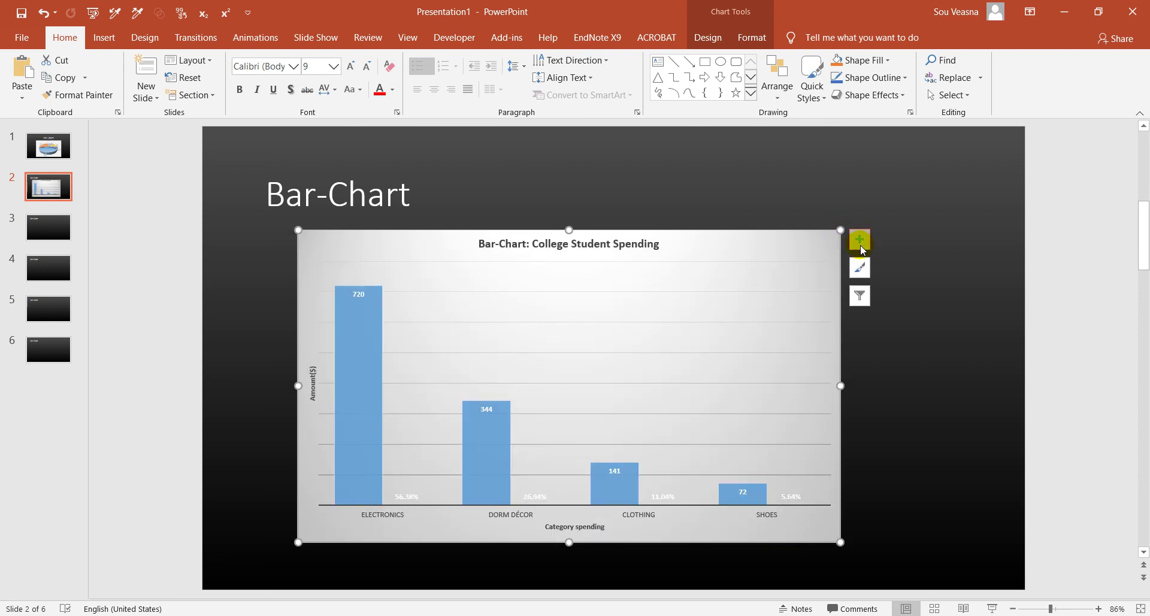
click(859, 239)
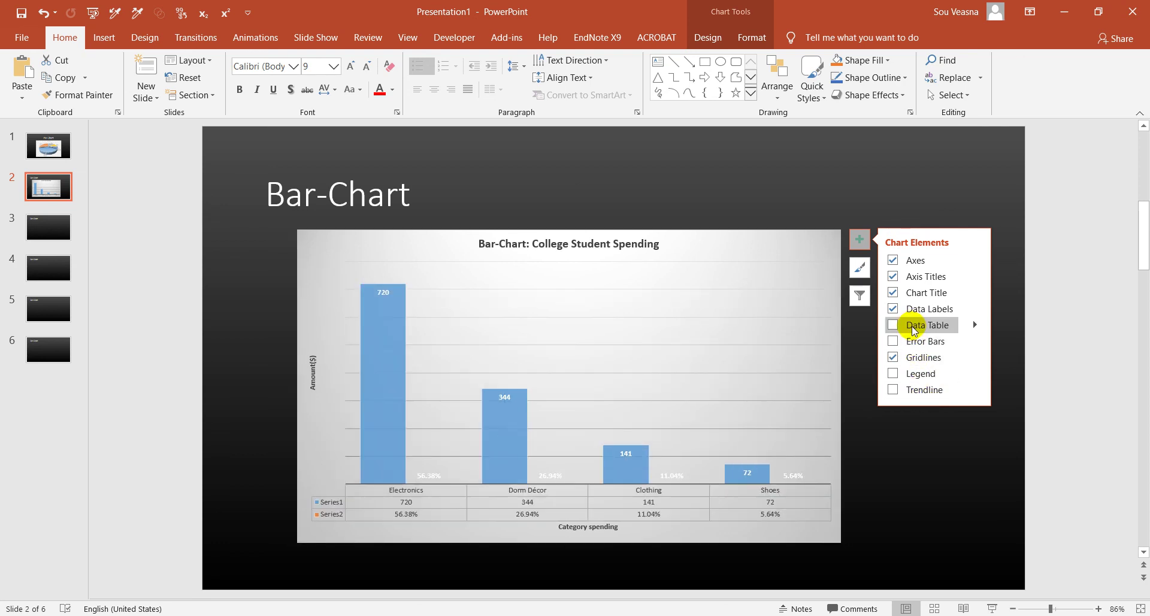
click(955, 458)
click(955, 459)
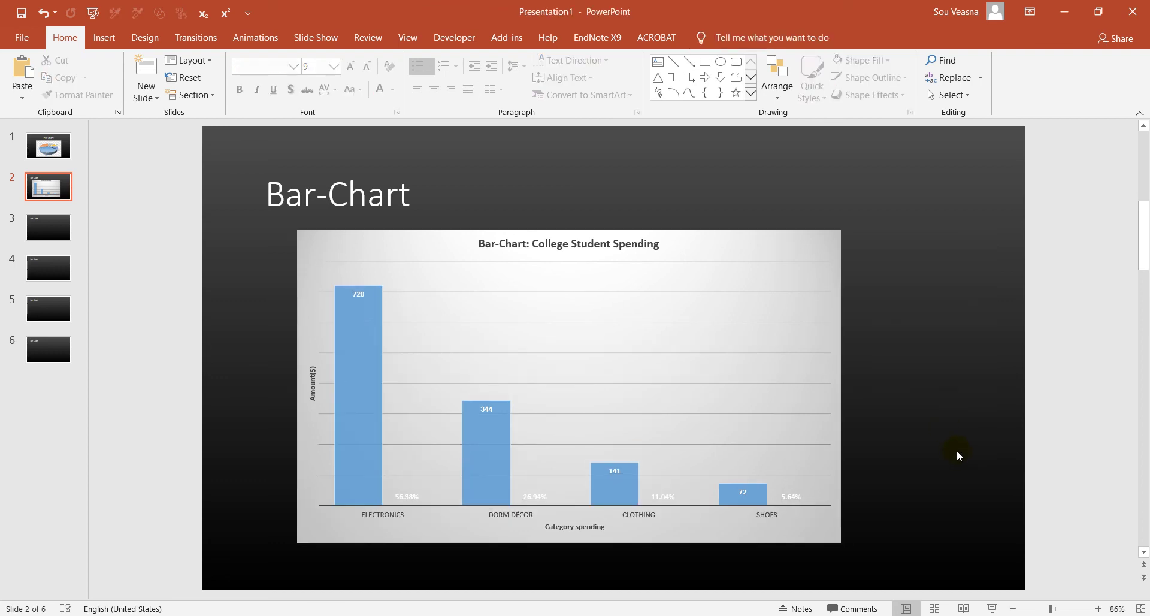
click(820, 292)
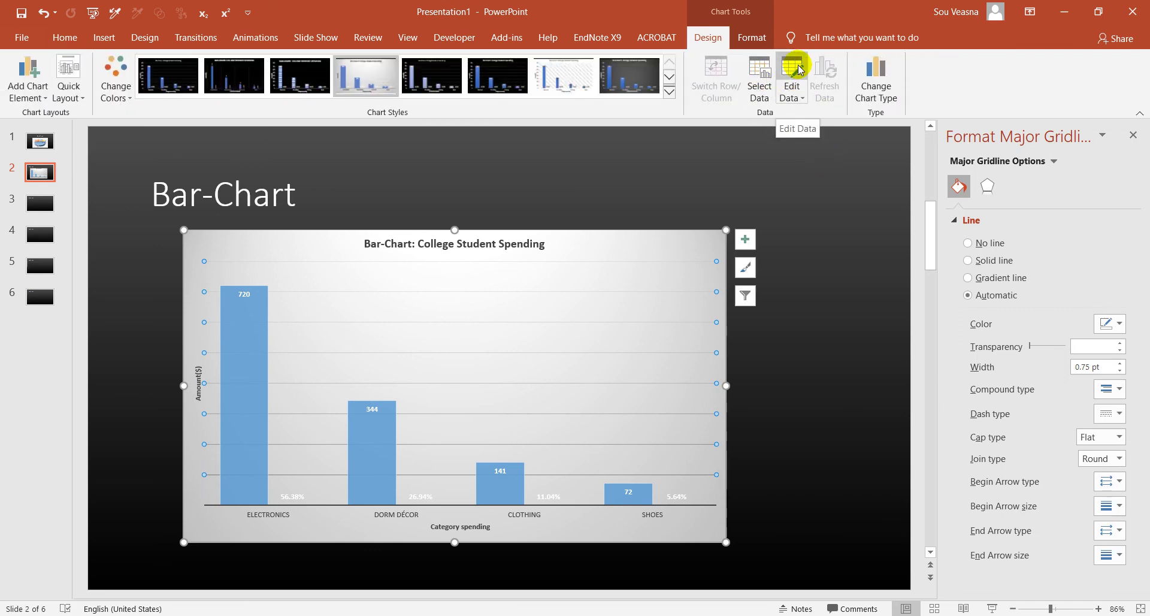
click(799, 279)
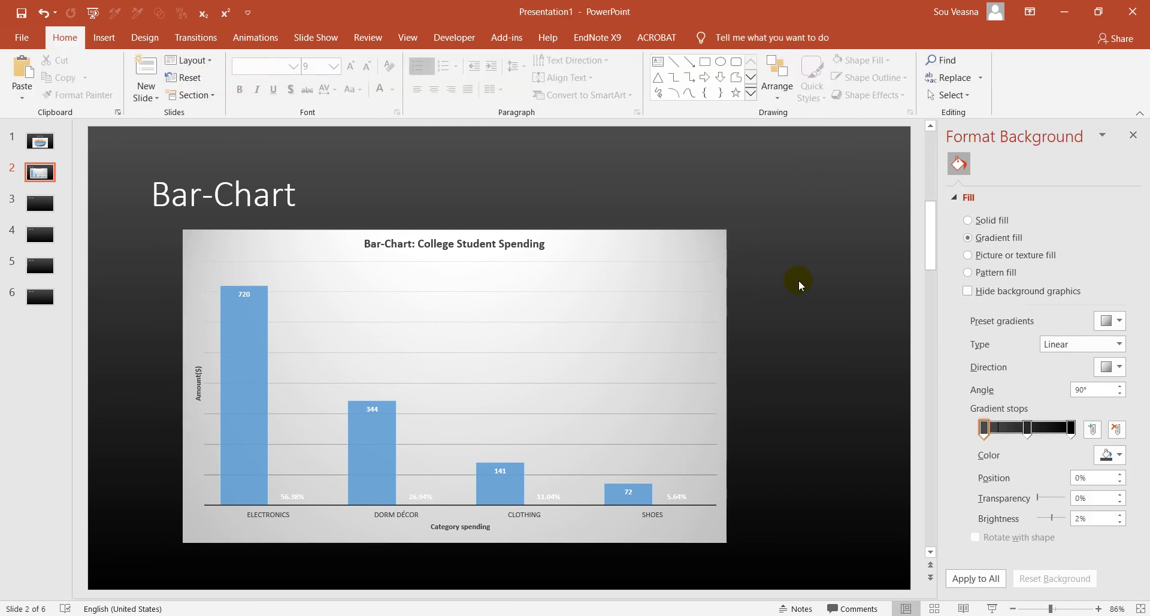
click(1133, 137)
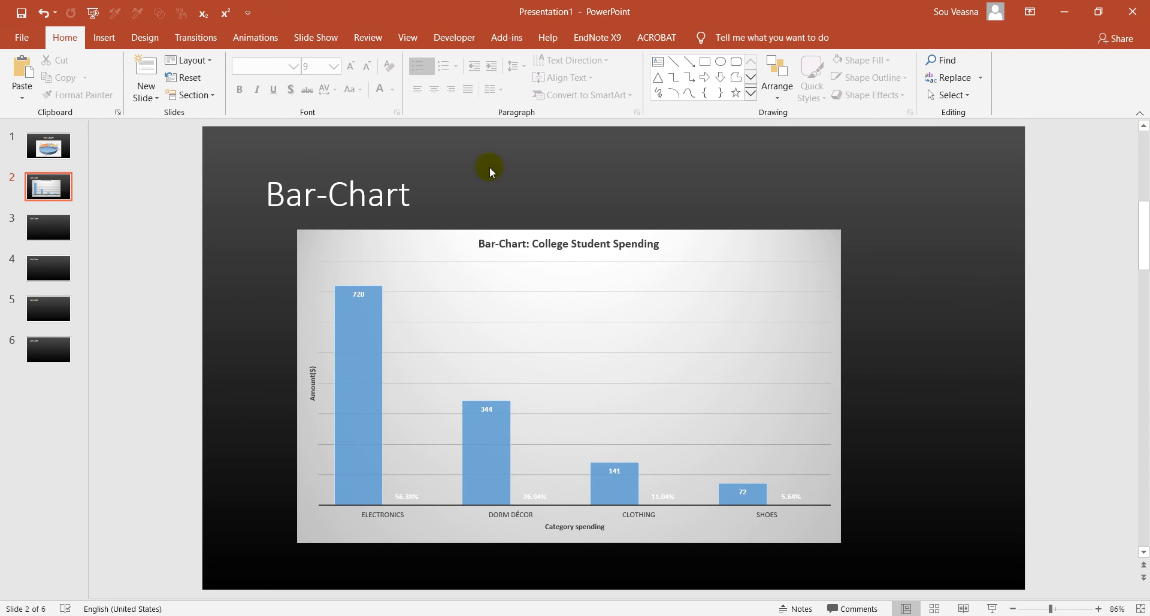
Nudge the Bar-Chart title right and up and narrow its box to the chart's width.
click(385, 191)
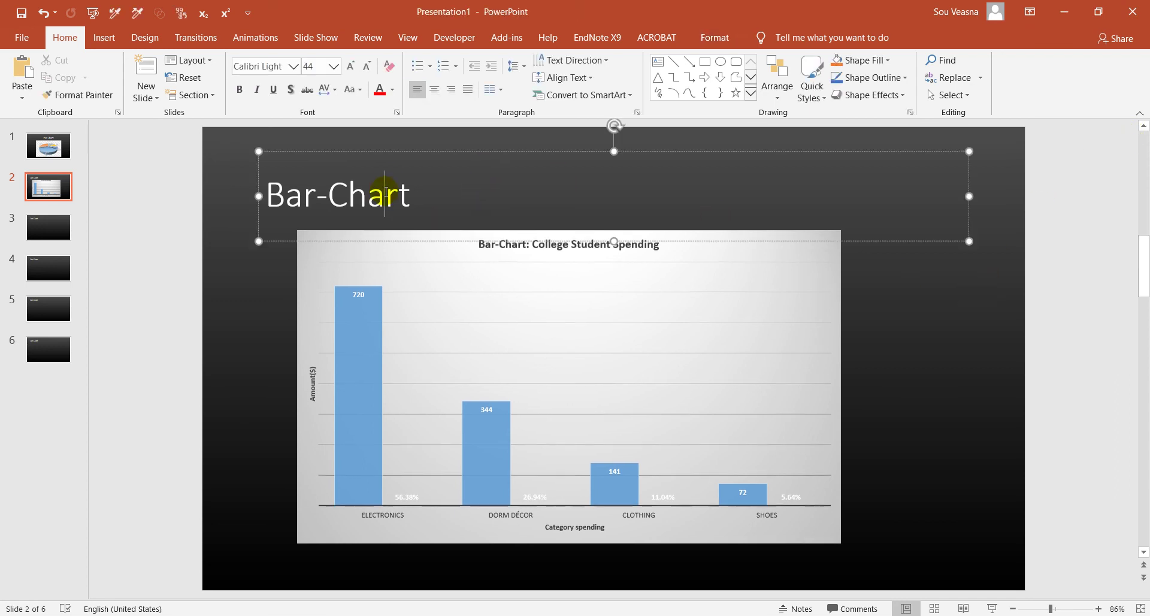
drag(391, 151, 423, 145)
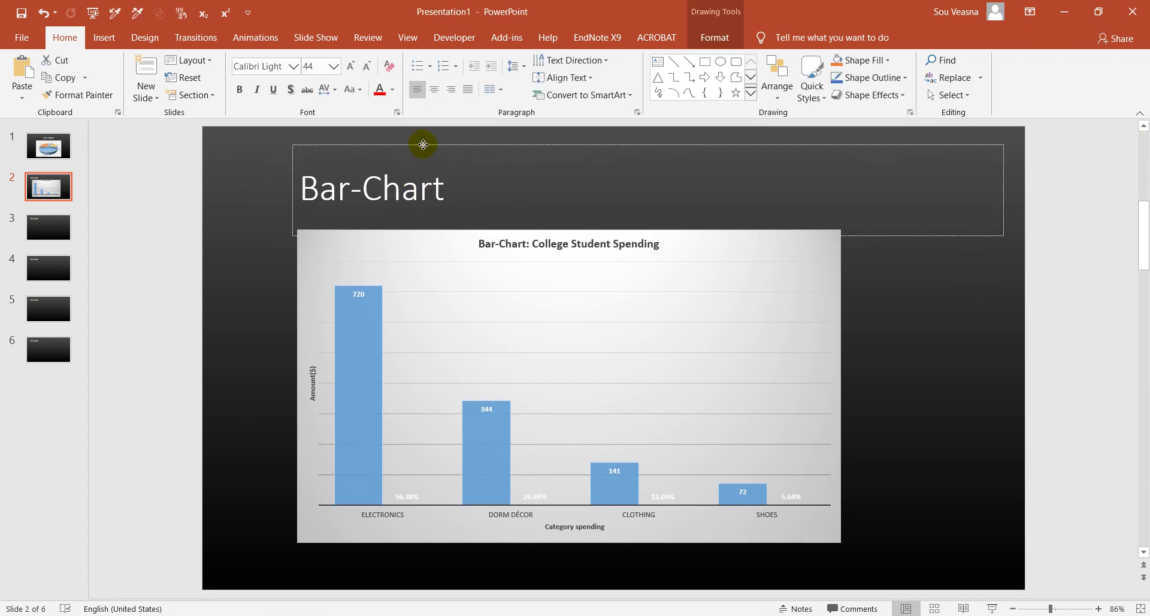
drag(1004, 192, 848, 190)
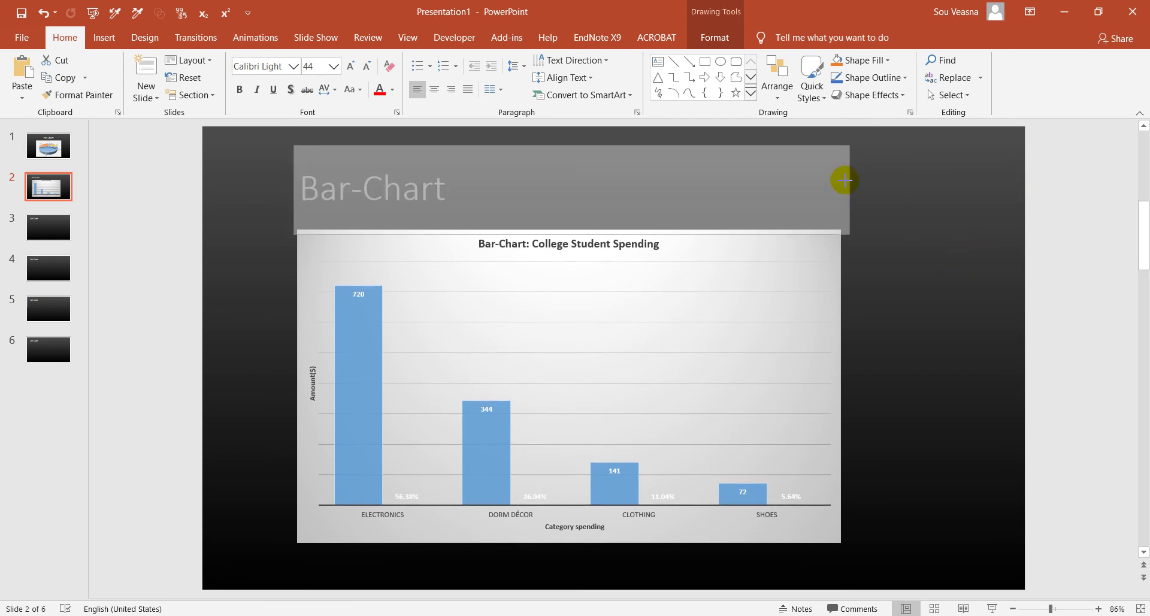
click(925, 300)
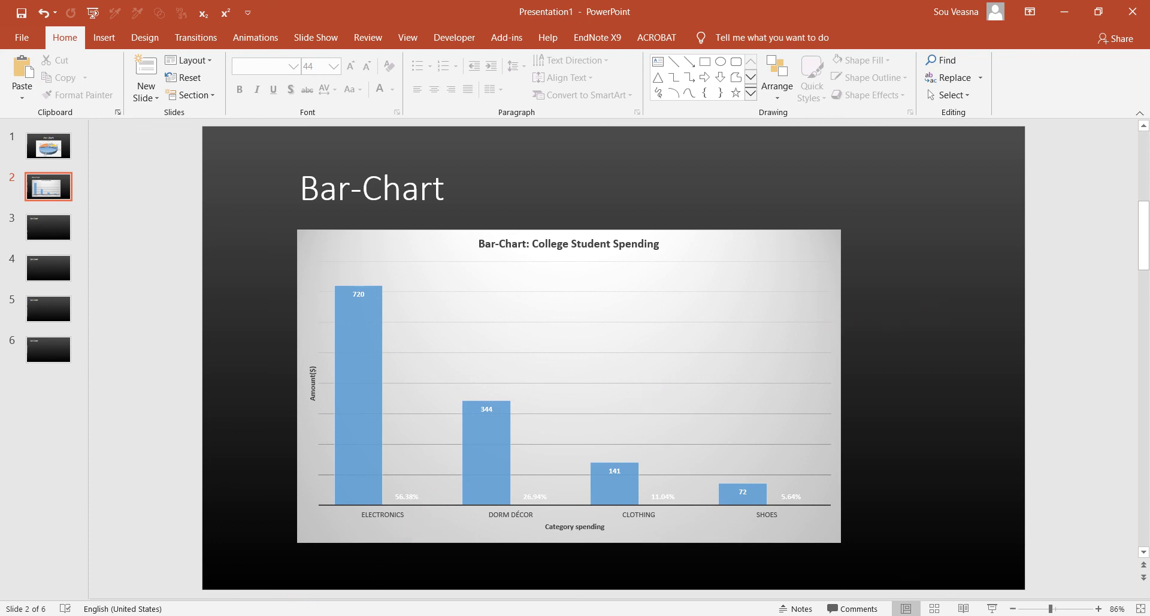
key(alt+Tab)
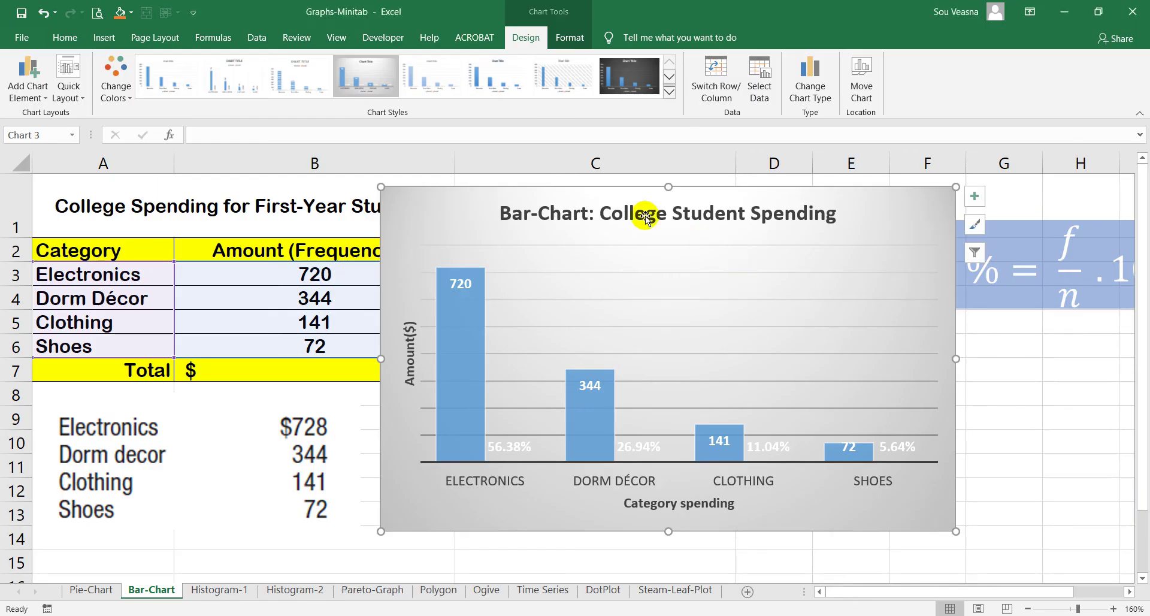
Drag the chart down and slightly right to uncover the table heading.
mouse_move(470, 192)
mouse_down()
mouse_move(478, 270)
mouse_move(480, 223)
mouse_up()
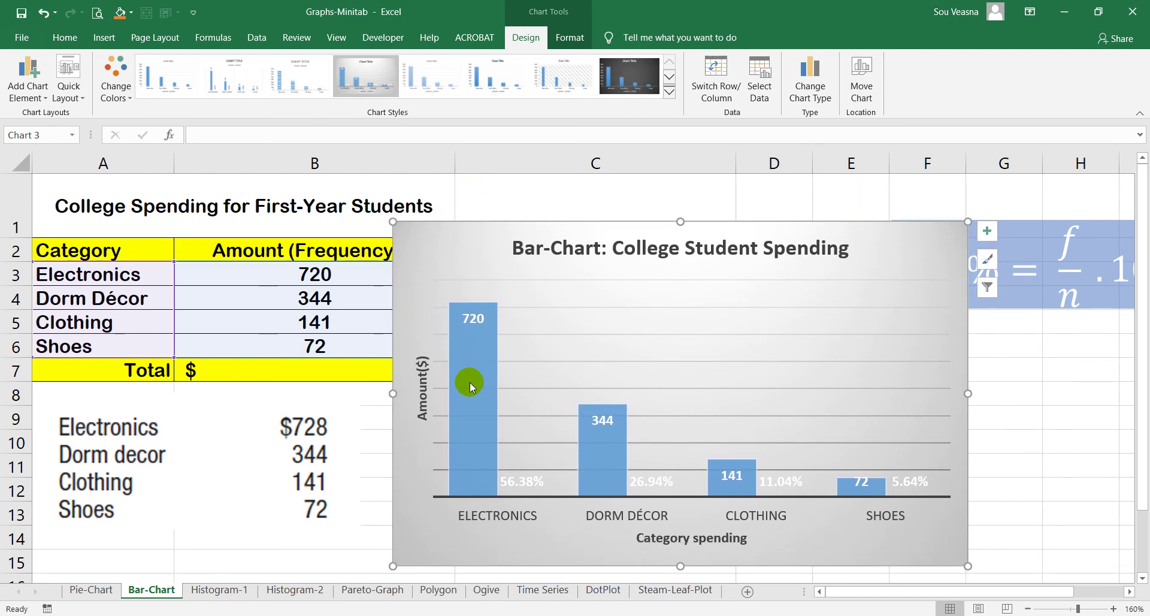